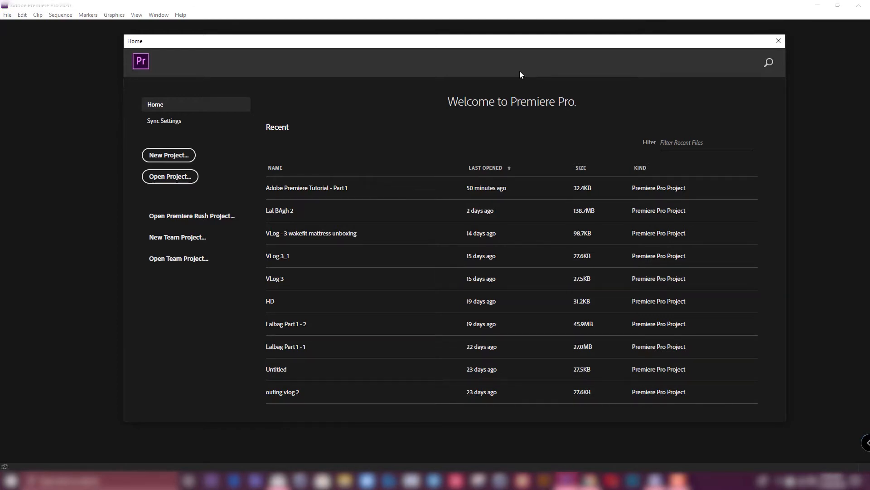
# Step: Start a new project and name it Tutorial
pyautogui.click(188, 156)
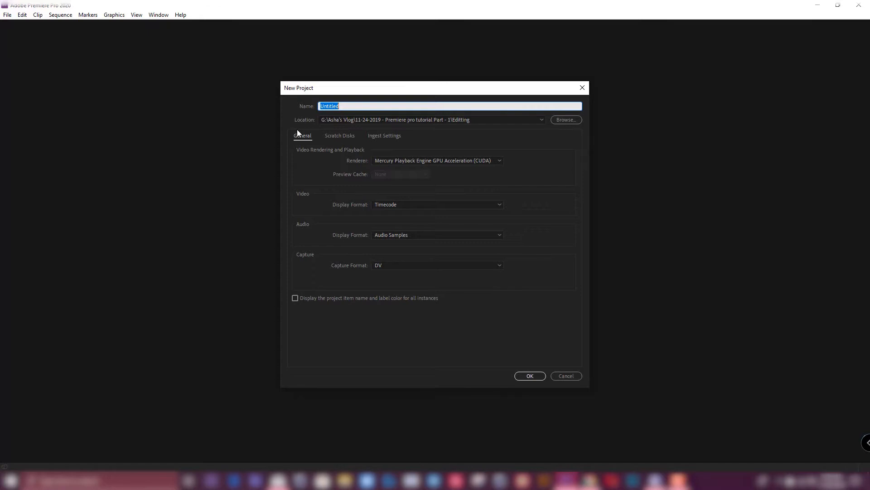
pyautogui.press('BackSpace')
pyautogui.write('Tutorial')
pyautogui.click(305, 109)
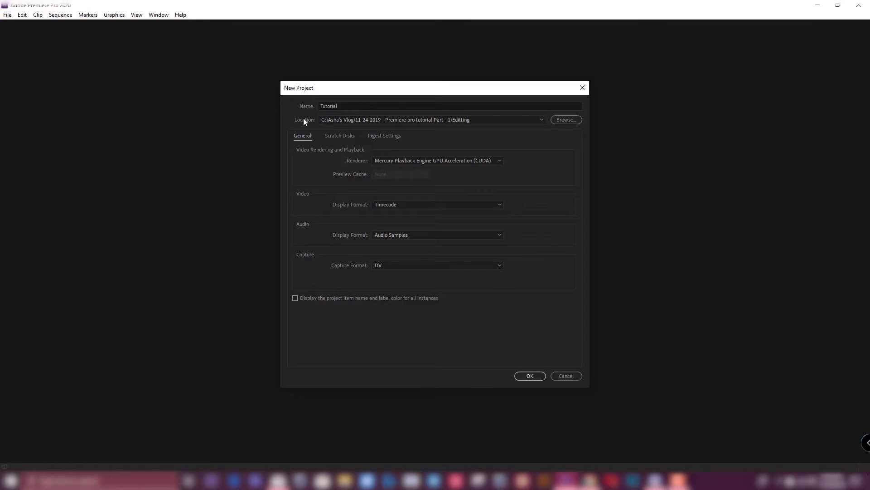
# Step: Set the project location to the Editting folder inside "11-24-2019 - Premiere pro tutorial Part - 1" and create the project
pyautogui.click(562, 119)
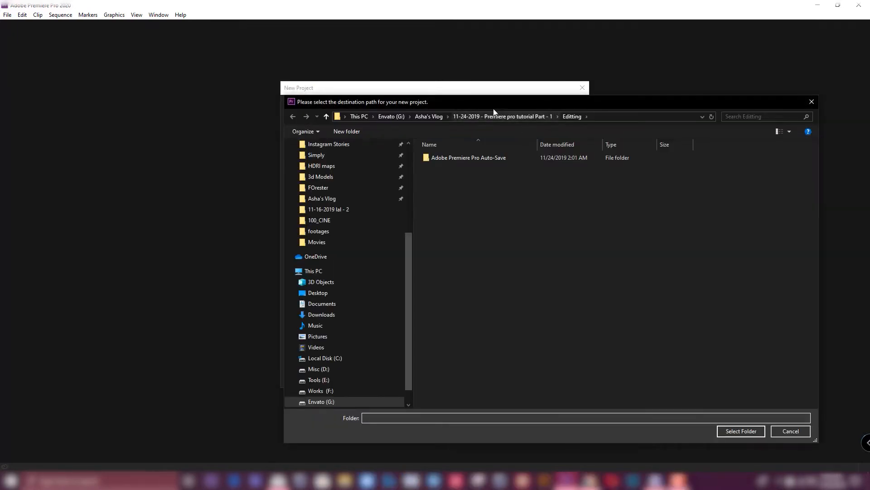
pyautogui.moveTo(468, 99); pyautogui.dragTo(407, 70)
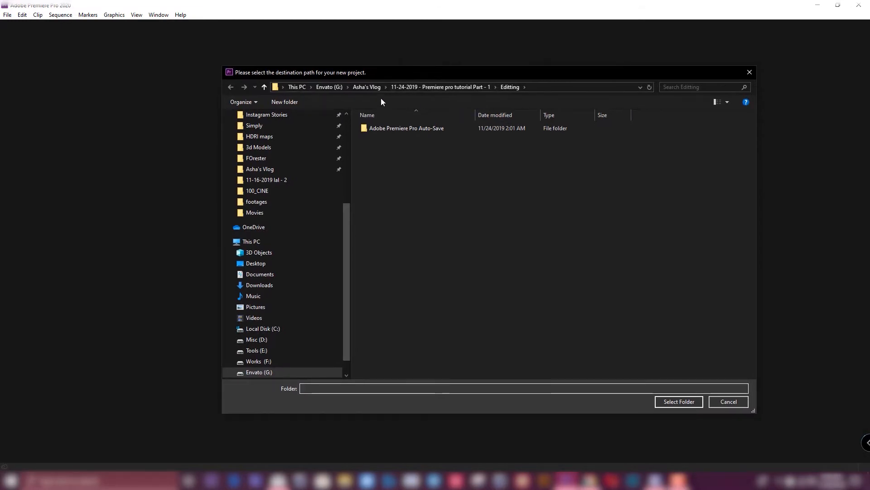
pyautogui.click(370, 89)
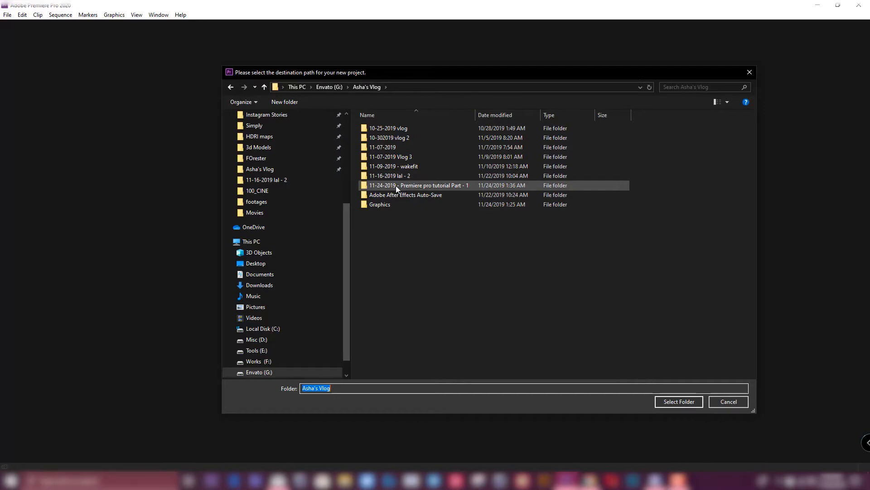
pyautogui.doubleClick(453, 187)
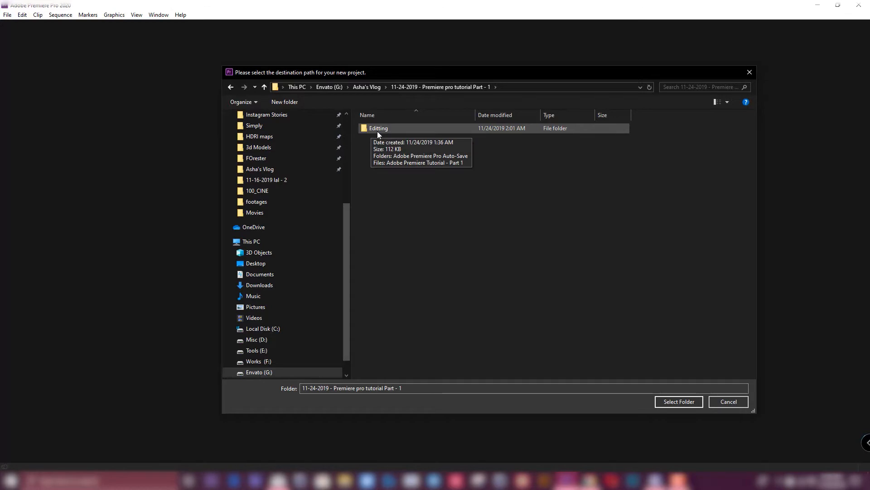
pyautogui.doubleClick(372, 129)
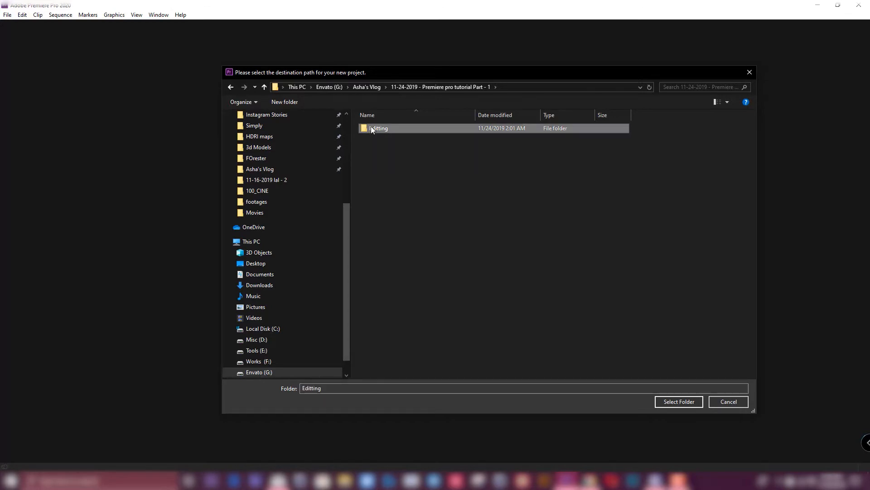
pyautogui.click(682, 402)
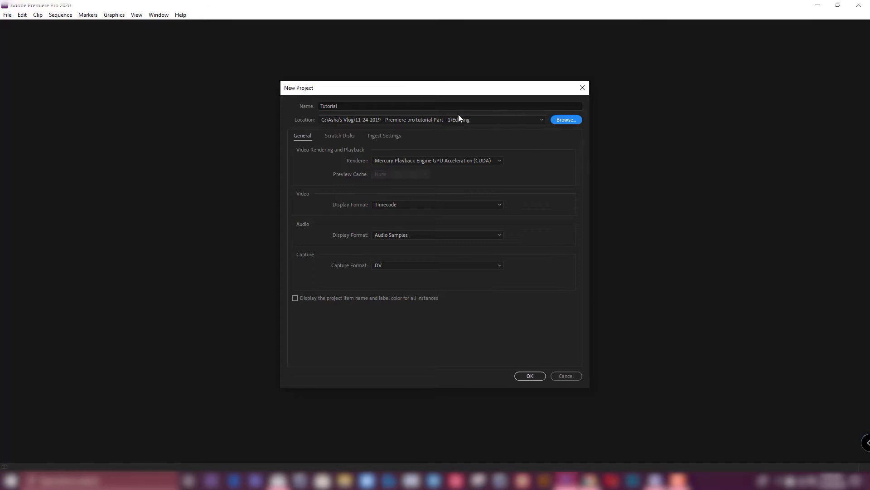
pyautogui.click(540, 377)
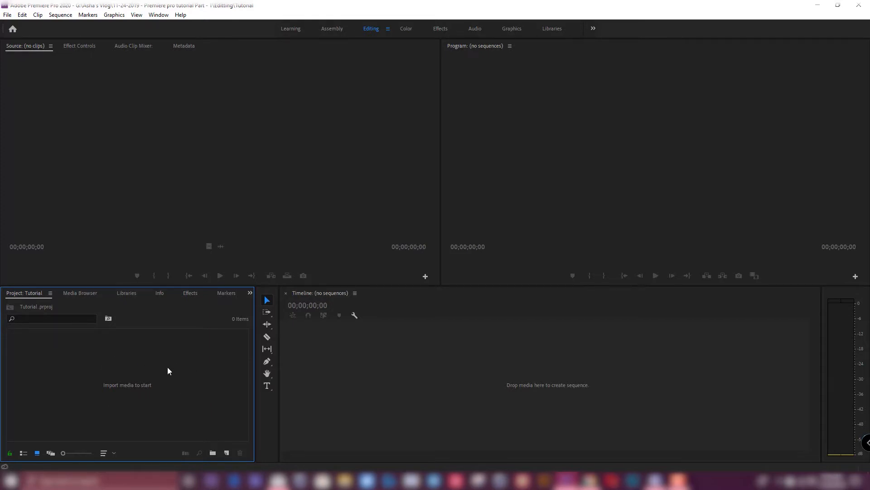
pyautogui.click(604, 350)
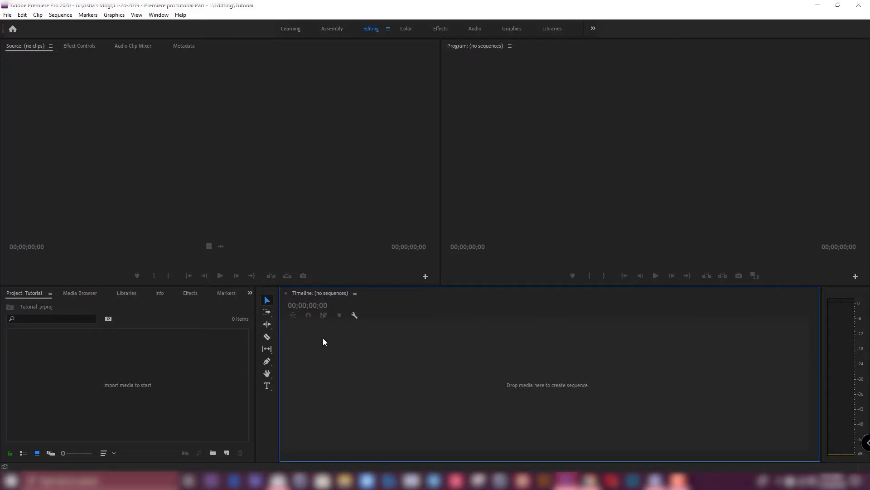
pyautogui.click(268, 313)
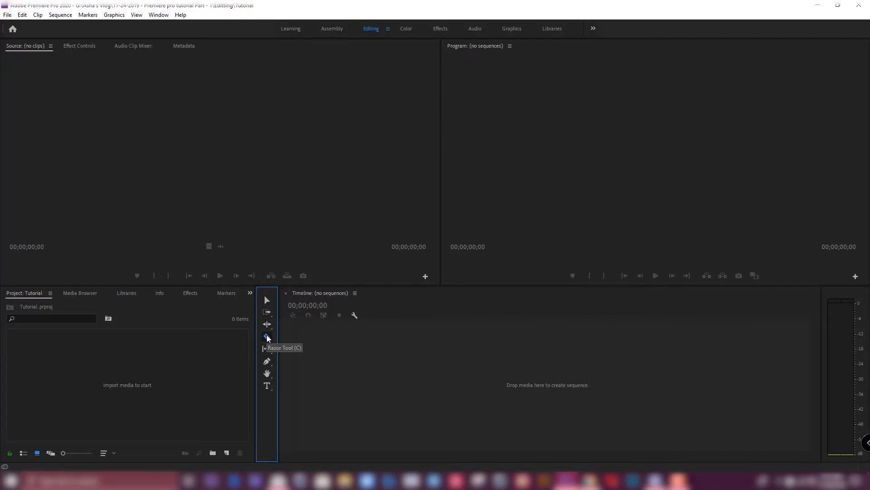
pyautogui.click(267, 385)
pyautogui.click(267, 324)
pyautogui.click(268, 339)
pyautogui.click(603, 178)
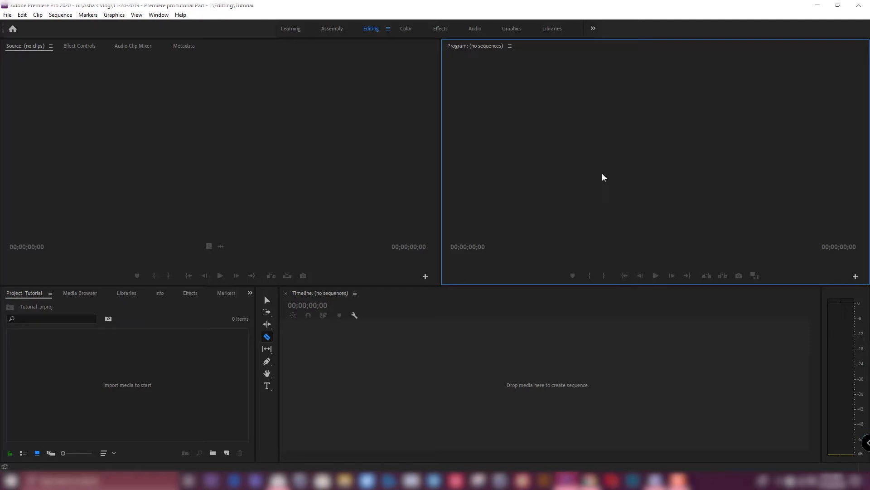
pyautogui.click(513, 375)
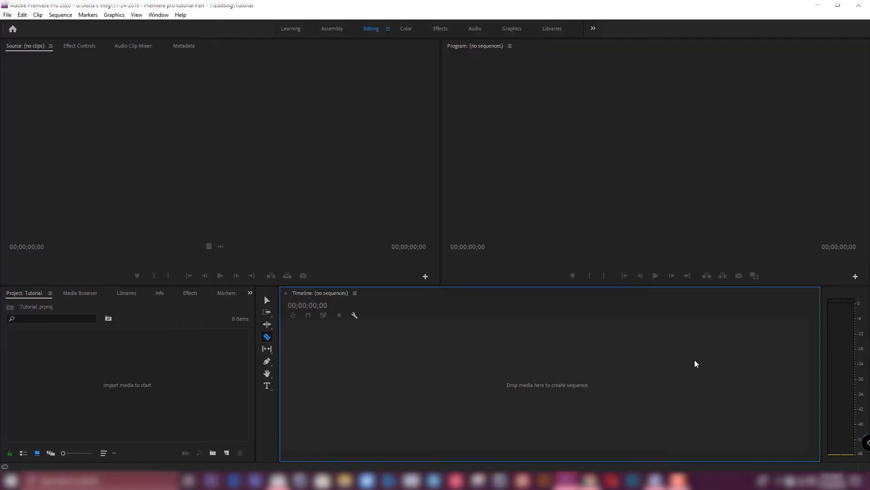
pyautogui.click(646, 158)
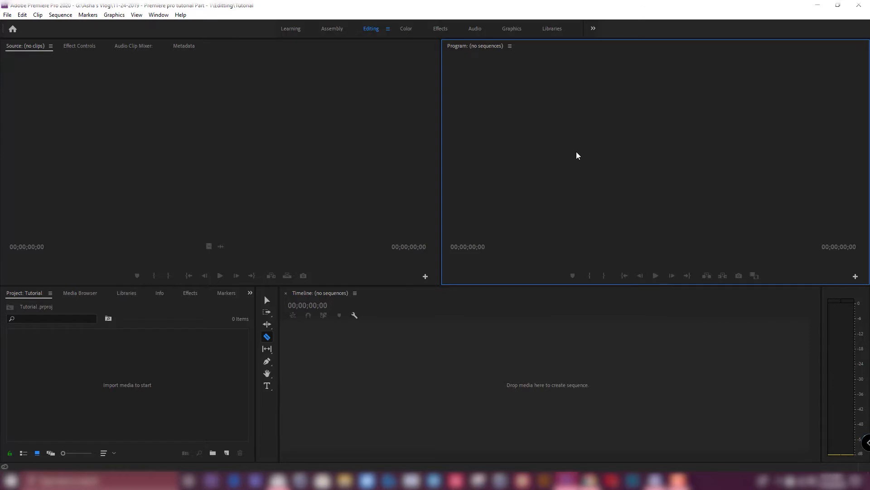
pyautogui.click(265, 144)
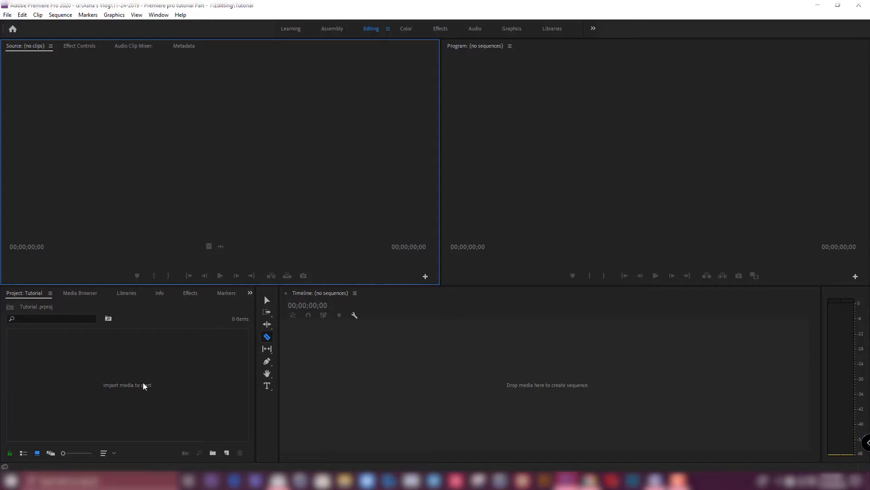
pyautogui.click(137, 357)
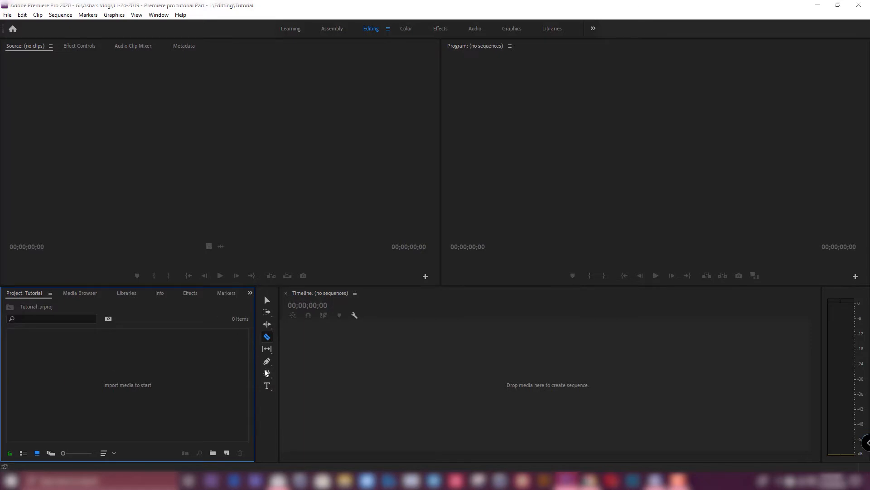
pyautogui.rightClick(115, 373)
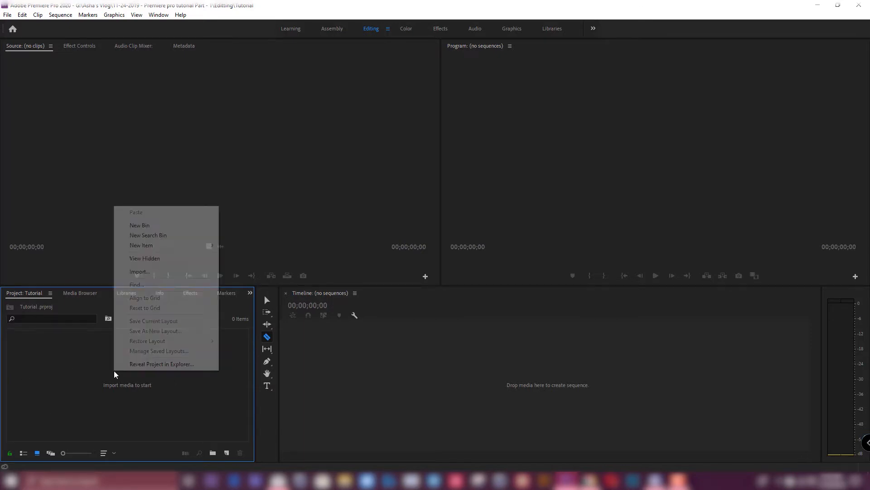
pyautogui.click(172, 274)
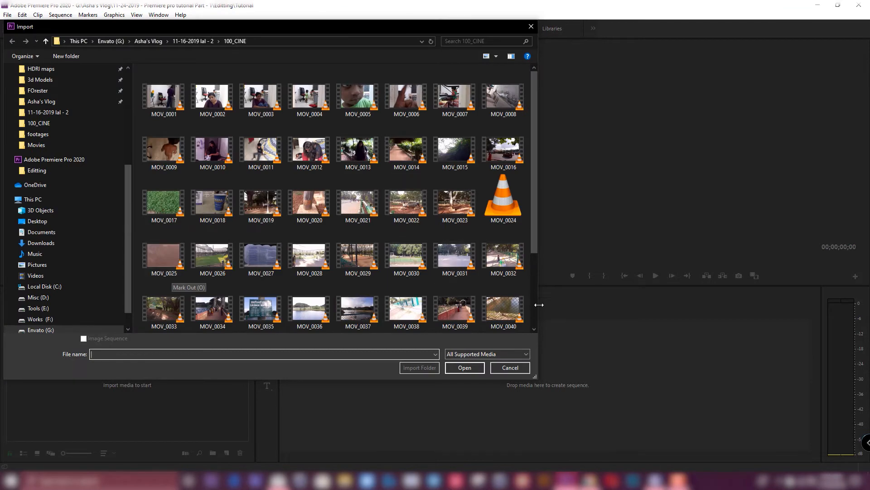
pyautogui.click(510, 367)
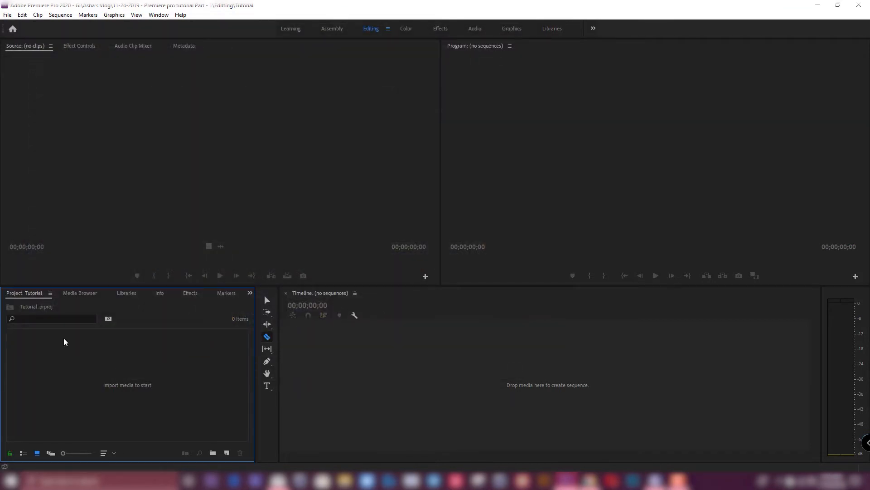
pyautogui.doubleClick(174, 375)
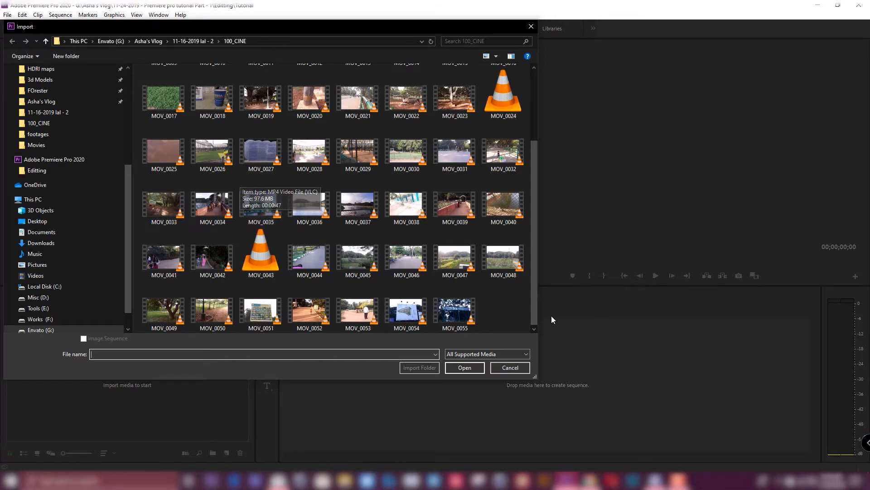
pyautogui.click(510, 367)
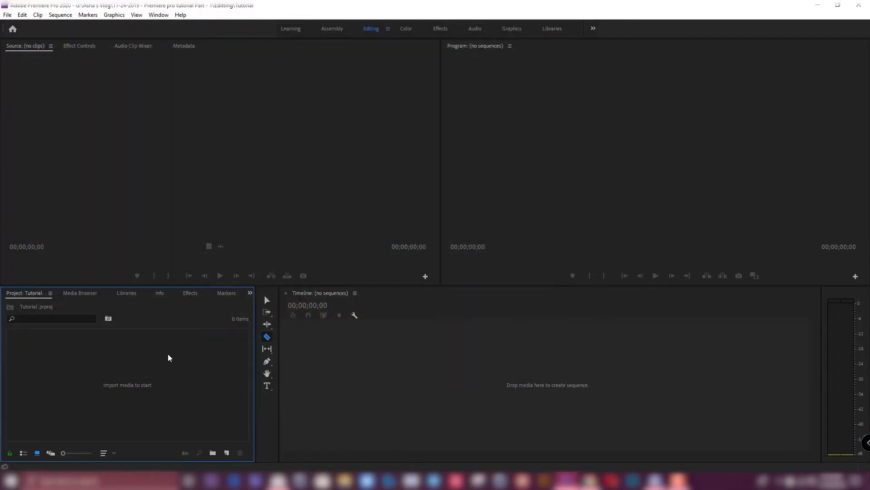
pyautogui.doubleClick(211, 362)
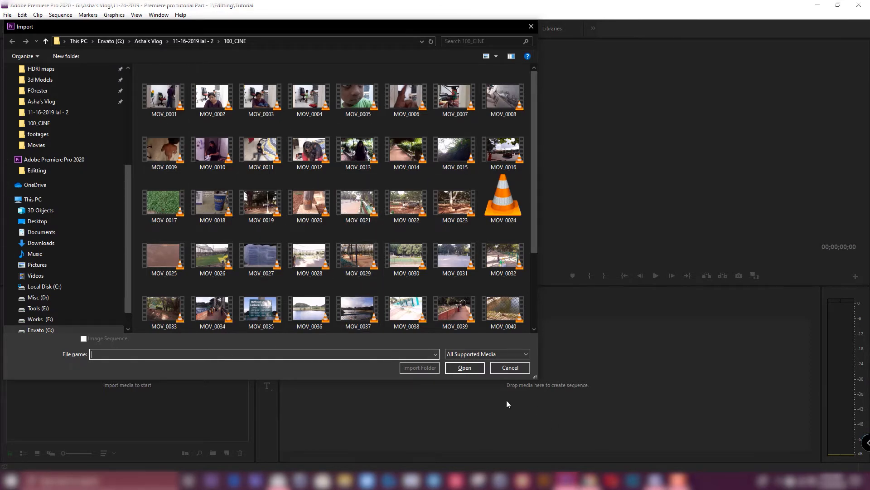
pyautogui.click(509, 366)
# Step: Import the video clip MOV_0037 from the 100_CINE folder into the project
pyautogui.doubleClick(188, 376)
pyautogui.moveTo(533, 129); pyautogui.dragTo(531, 188)
pyautogui.scroll(-1, 528, 217)
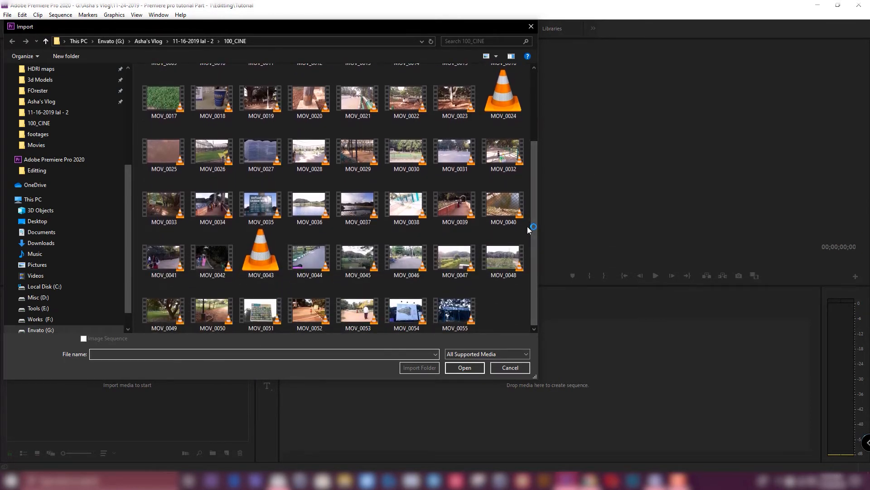
pyautogui.click(358, 210)
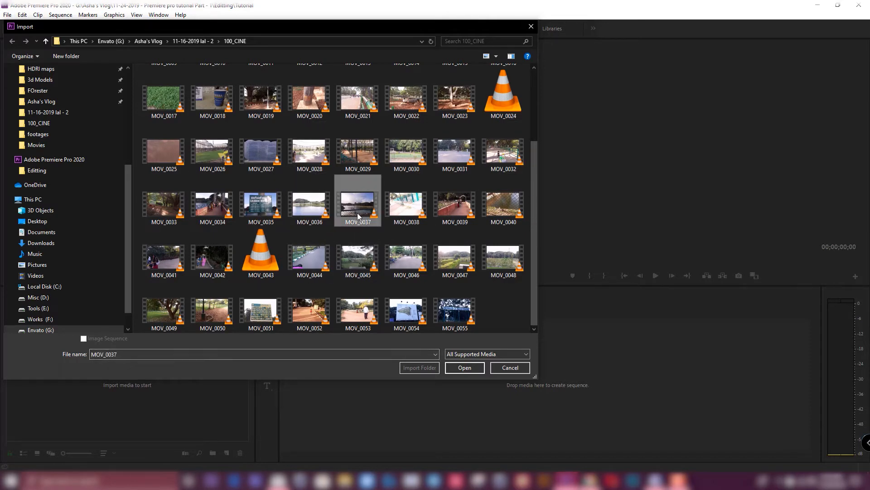
pyautogui.click(465, 370)
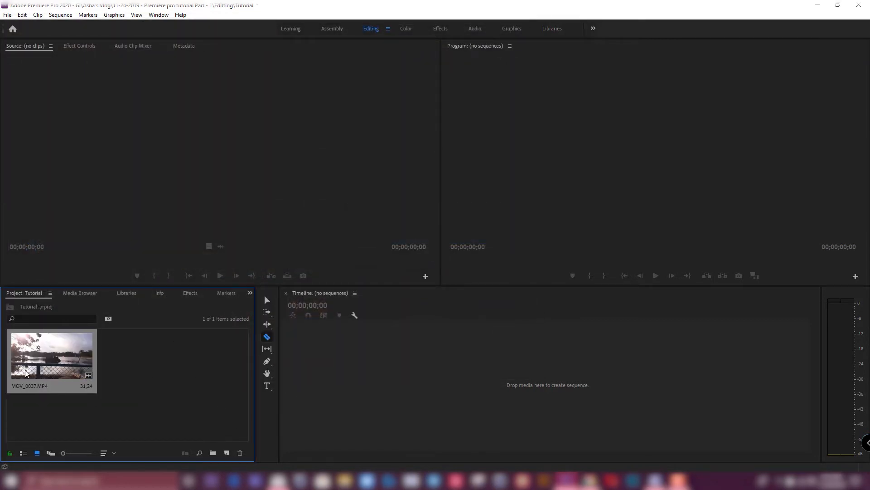
pyautogui.click(166, 396)
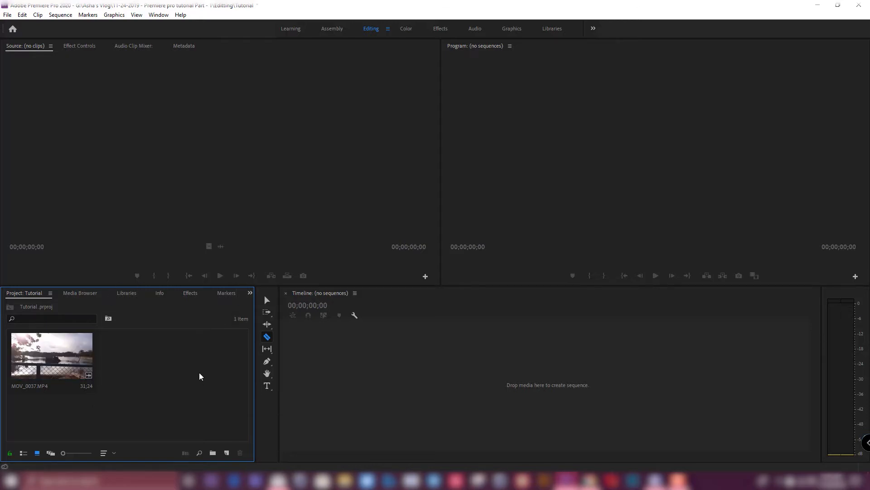
# Step: Create a sequence from the MOV_0037 clip in the timeline and select the clip there with the Selection tool
pyautogui.click(41, 354)
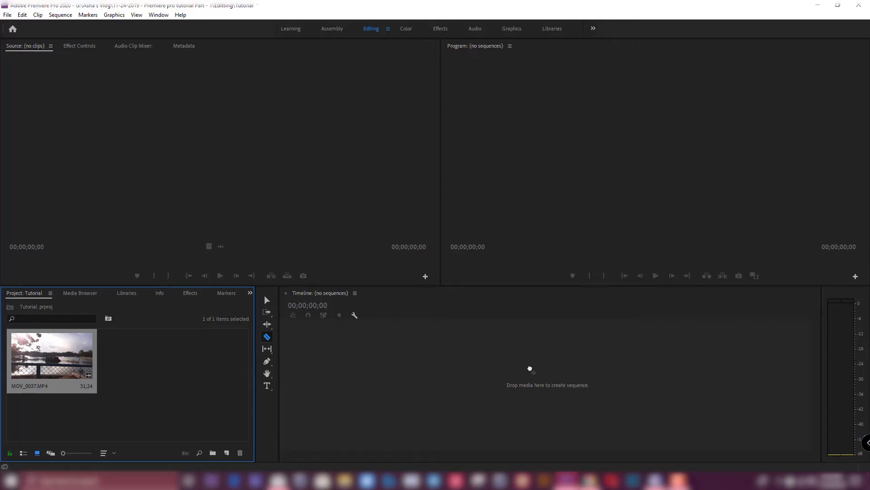
pyautogui.moveTo(530, 369); pyautogui.dragTo(529, 369)
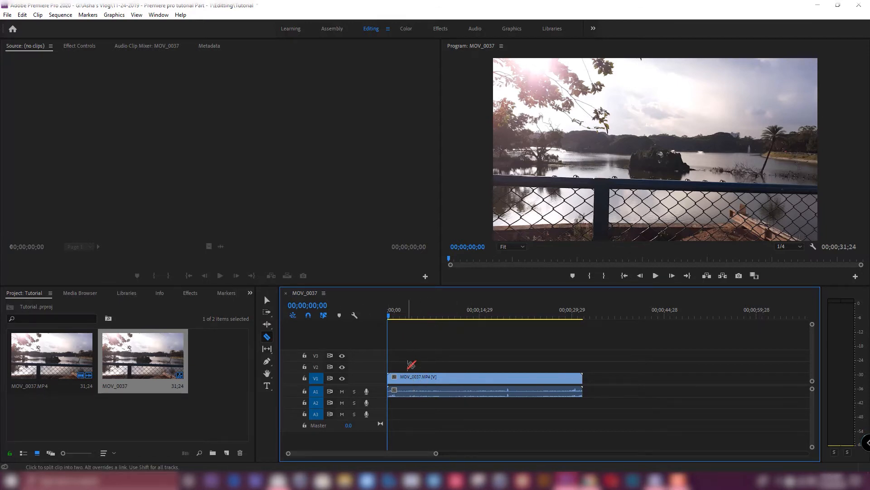
pyautogui.click(267, 299)
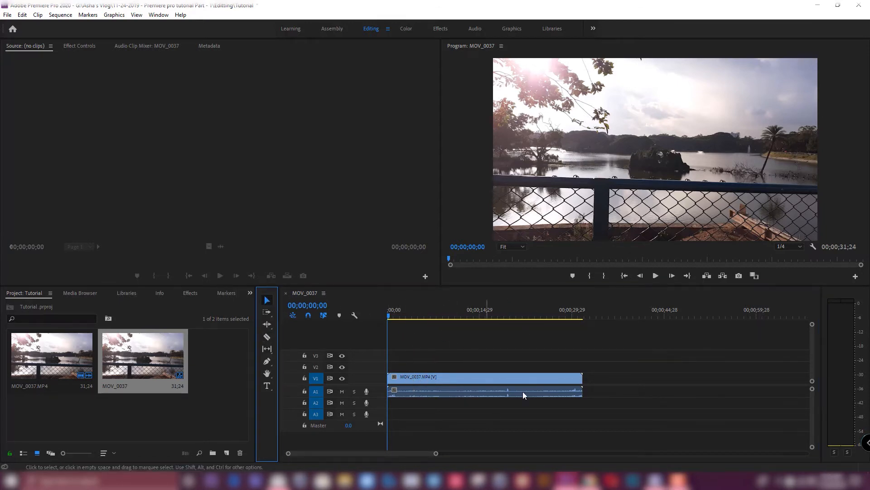
pyautogui.click(428, 376)
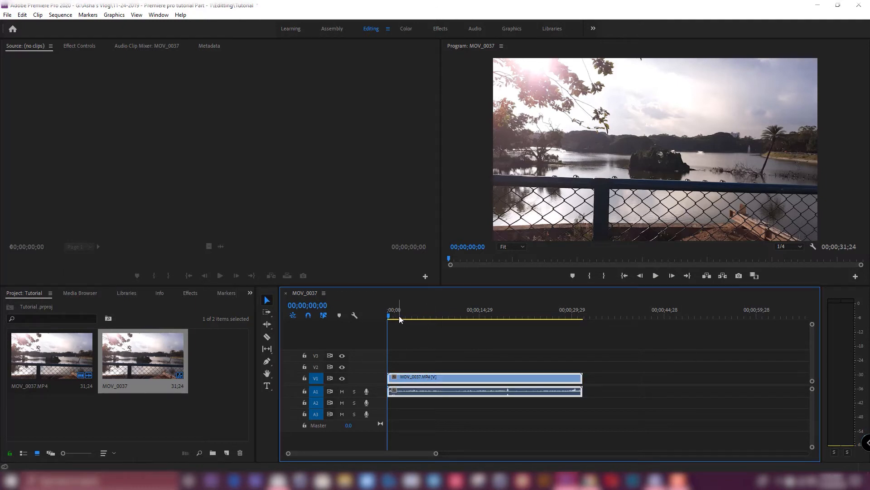
# Step: Scrub the playhead through the start of the MOV_0037 clip and play the sequence from 00;00;03;26
pyautogui.moveTo(390, 316); pyautogui.dragTo(404, 315)
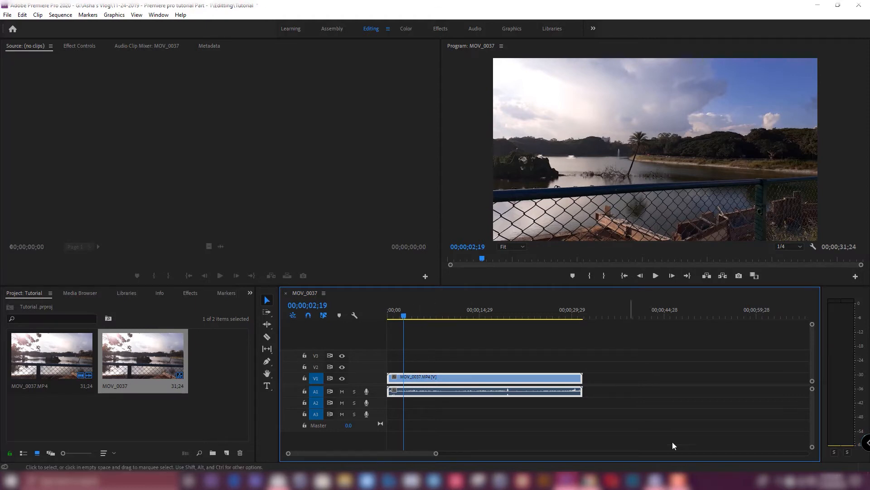
pyautogui.click(678, 480)
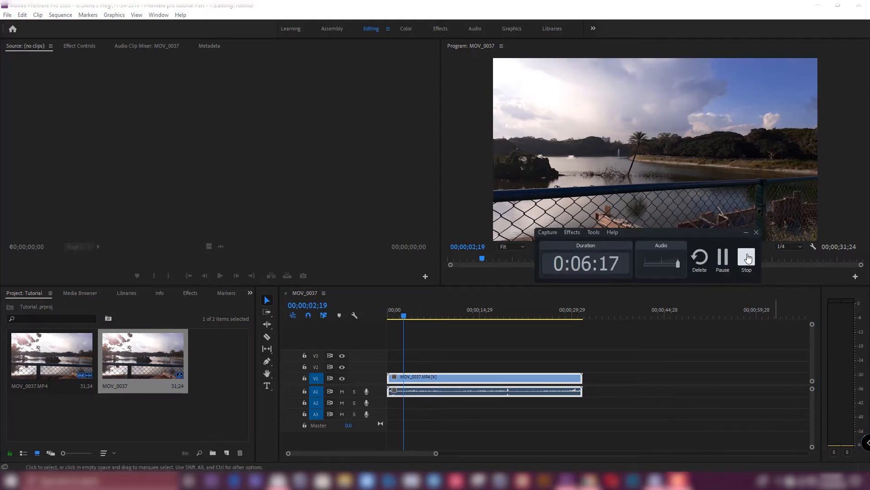
pyautogui.click(481, 301)
pyautogui.moveTo(404, 312); pyautogui.dragTo(441, 317)
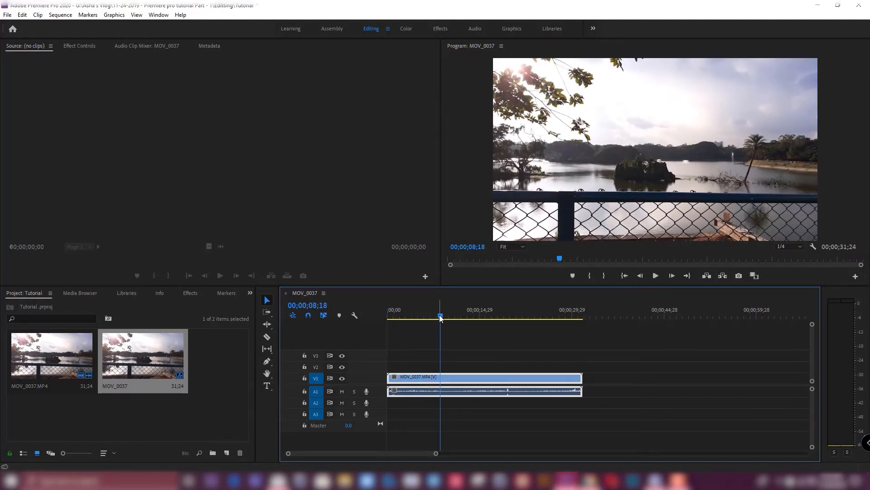
pyautogui.moveTo(440, 317); pyautogui.dragTo(409, 320)
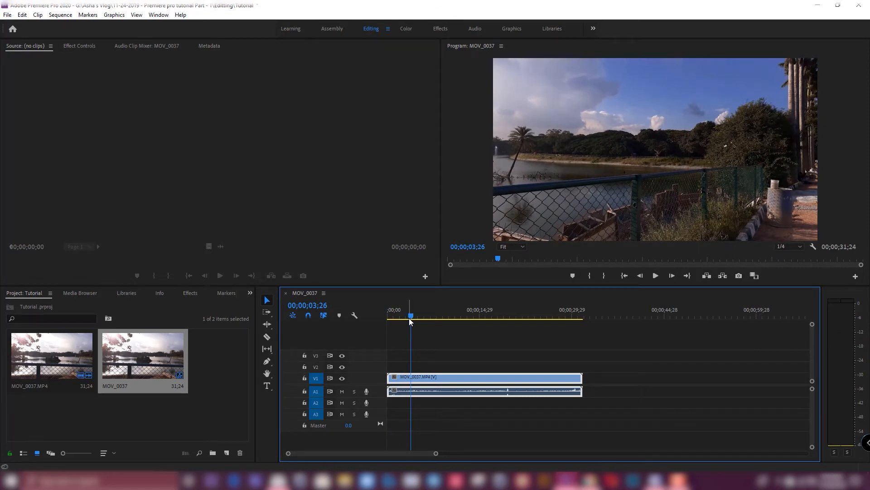
pyautogui.press('space')
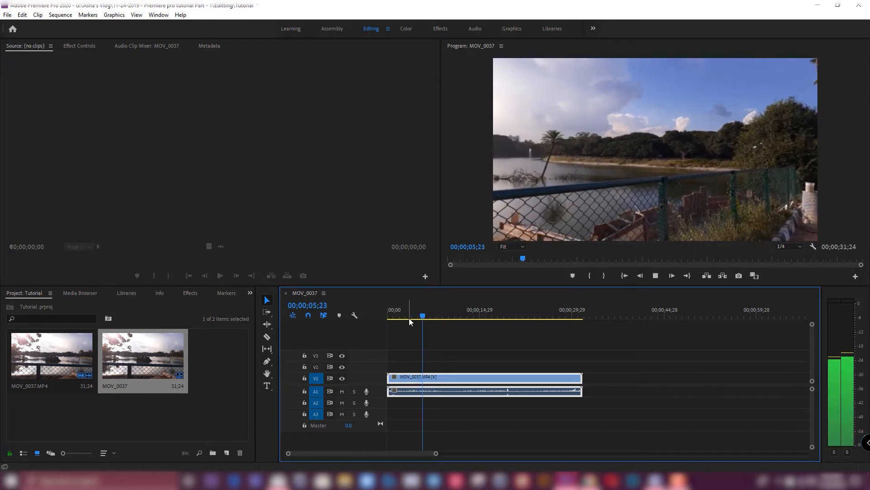
# Step: Preview the MOV_0037 sequence by starting and stopping playback from several positions, and park the playhead at 00;00;02;01
pyautogui.press('space')
pyautogui.press('space')
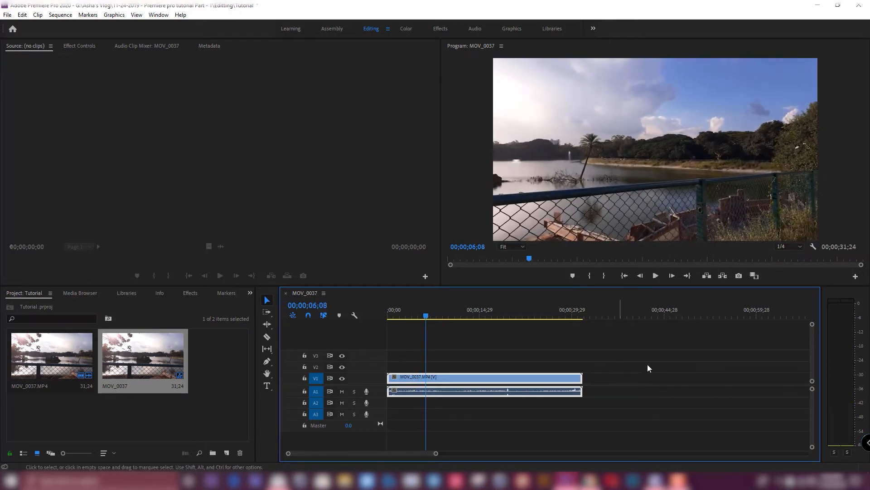
pyautogui.click(423, 316)
pyautogui.click(655, 276)
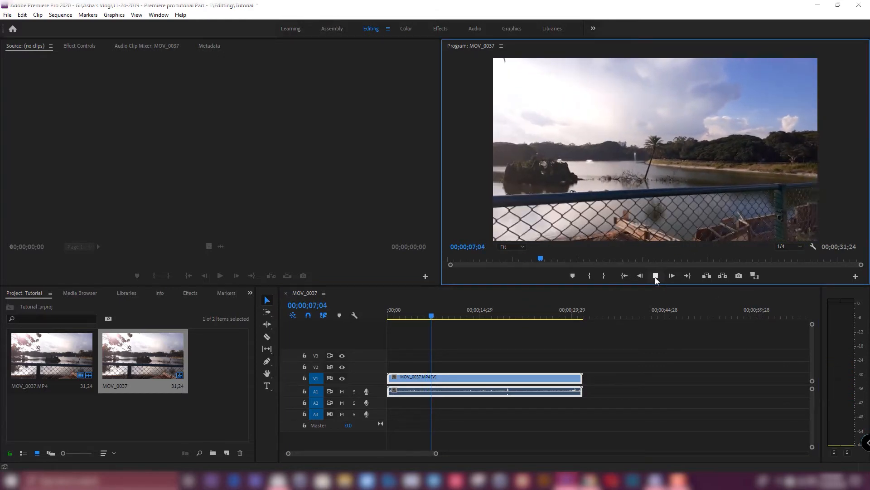
pyautogui.click(390, 316)
pyautogui.press('space')
pyautogui.press('space')
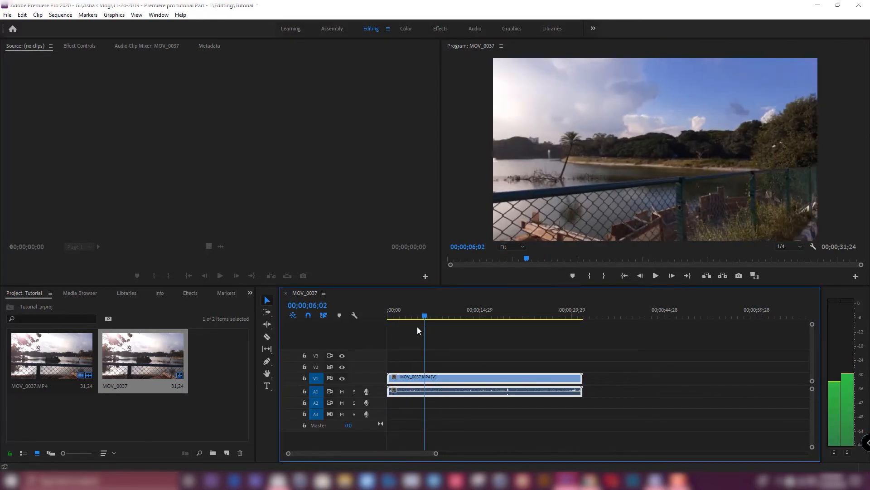
pyautogui.moveTo(394, 311); pyautogui.dragTo(400, 344)
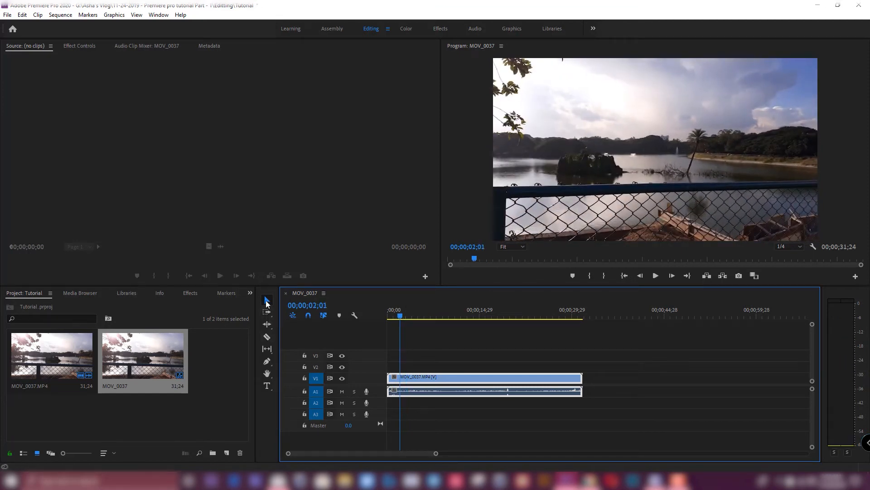
# Step: Cut the MOV_0037 clip with the Razor tool at 00;00;01;22 and 00;00;04;07
pyautogui.click(268, 337)
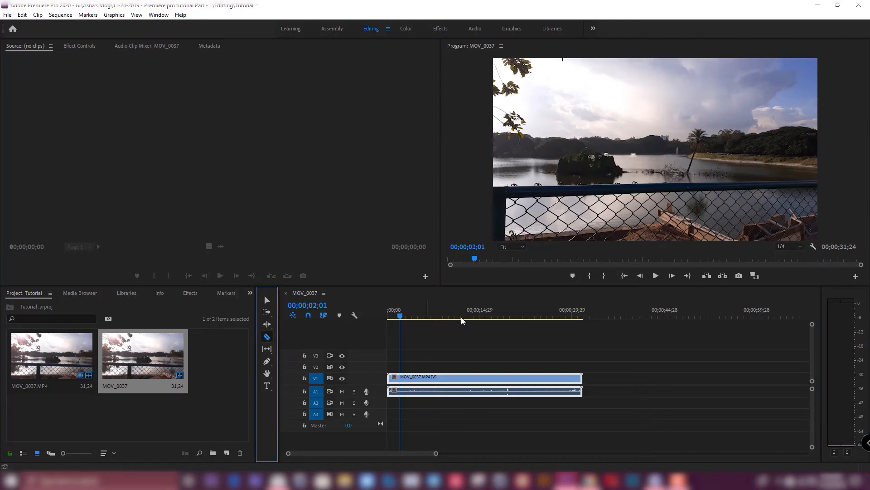
pyautogui.moveTo(400, 319)
pyautogui.mouseDown()
pyautogui.moveTo(386, 322)
pyautogui.moveTo(397, 319)
pyautogui.mouseUp()
pyautogui.click(402, 380)
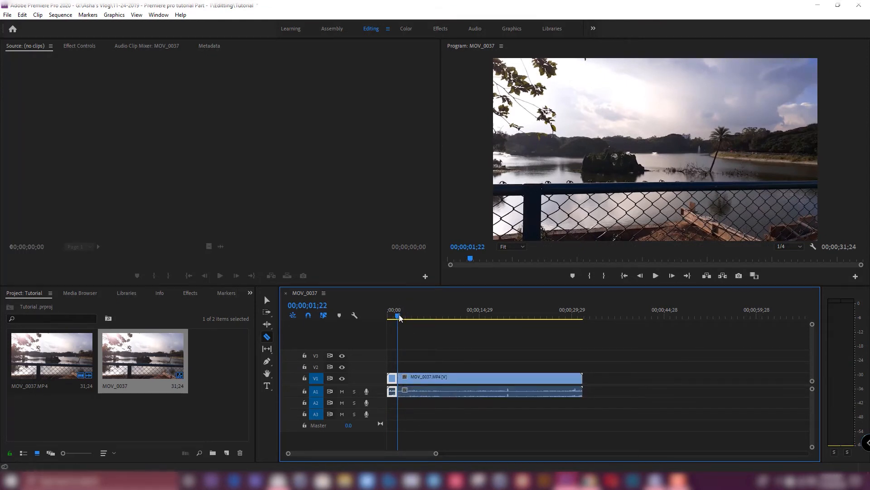
pyautogui.moveTo(399, 314); pyautogui.dragTo(417, 314)
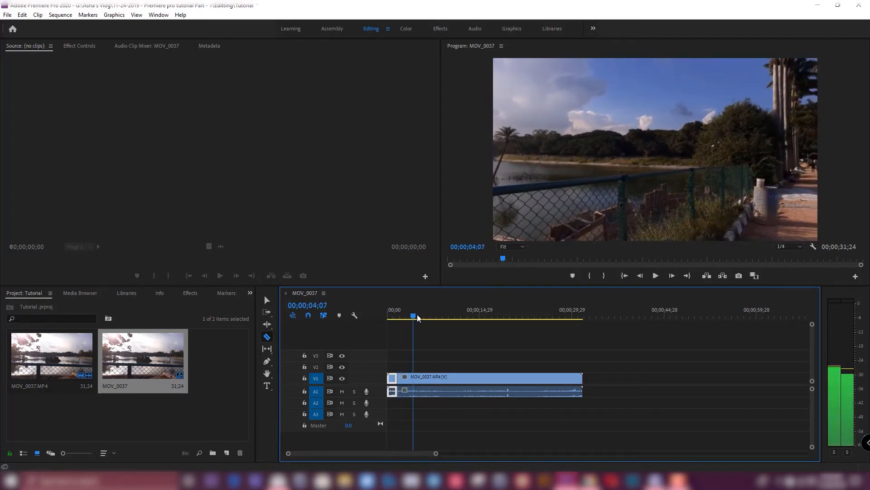
pyautogui.click(415, 380)
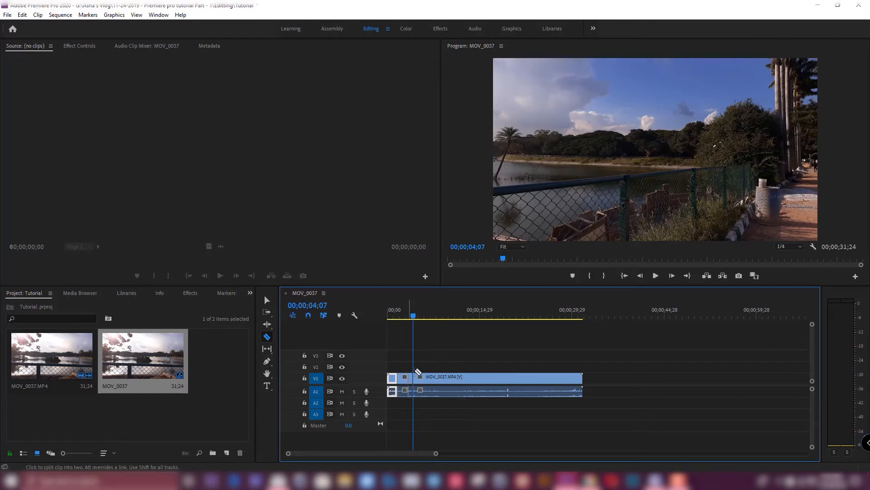
pyautogui.click(459, 316)
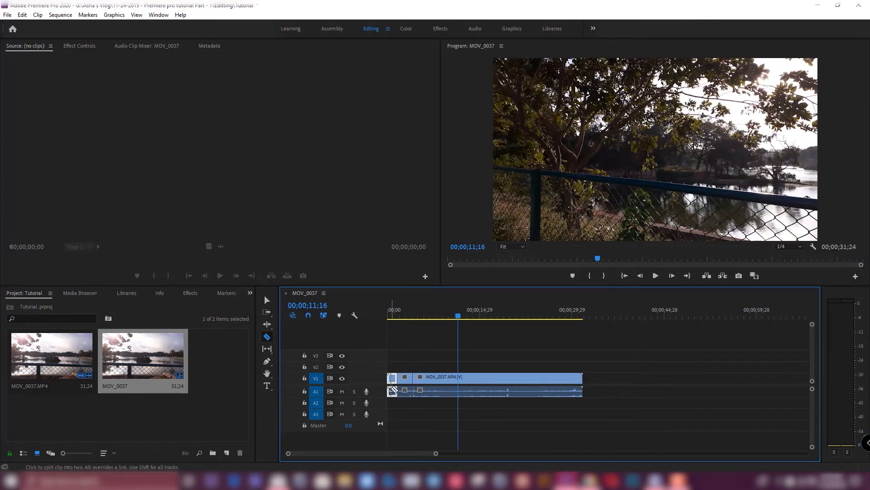
pyautogui.click(557, 383)
pyautogui.hotkey('ctrl', 'z')
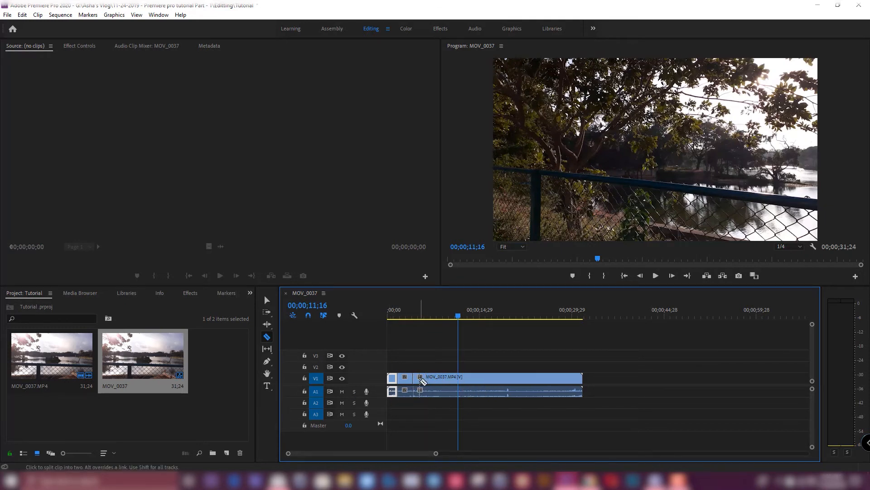
# Step: Check the cuts by selecting each of the three MOV_0037 segments individually with the Selection tool
pyautogui.click(266, 303)
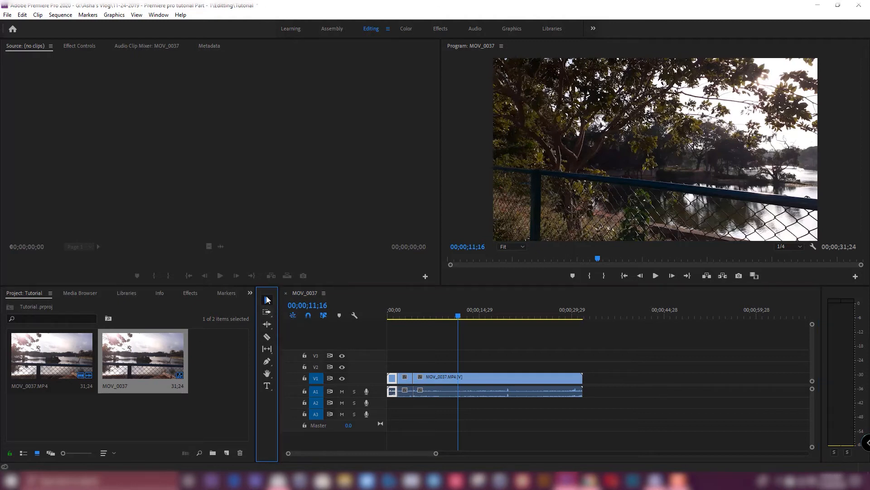
pyautogui.click(476, 387)
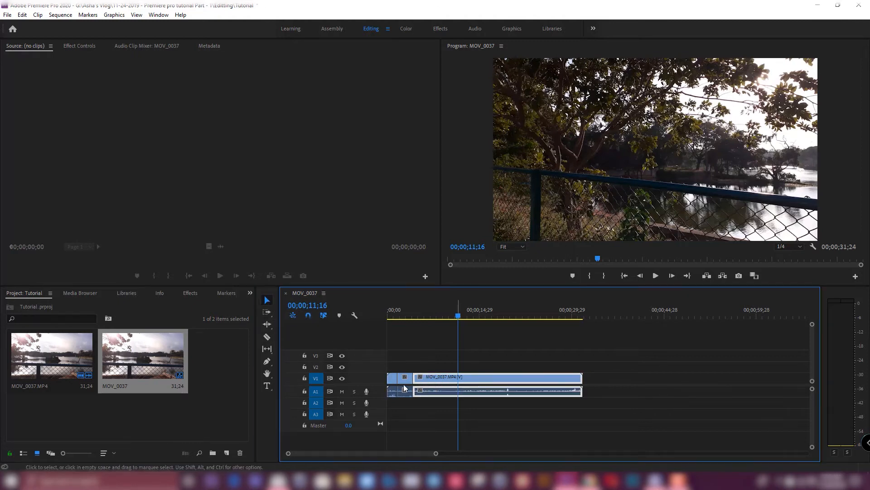
pyautogui.click(399, 386)
pyautogui.click(405, 380)
pyautogui.click(406, 381)
pyautogui.click(393, 381)
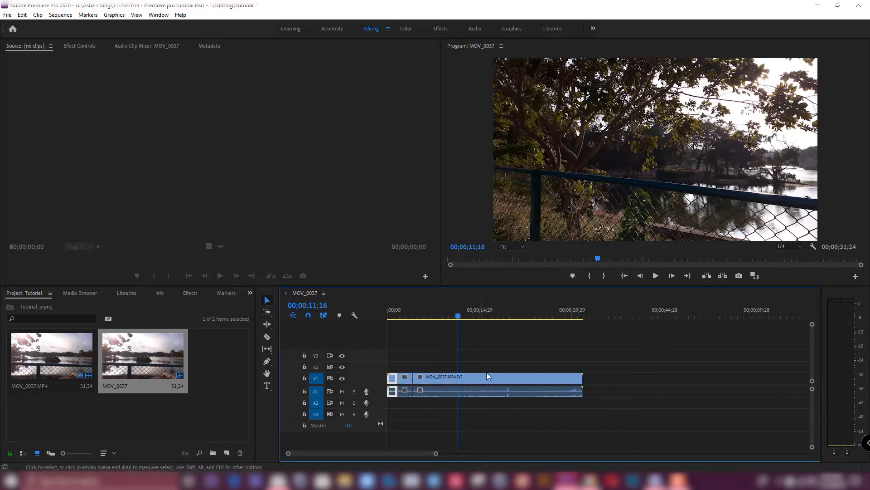
pyautogui.click(490, 377)
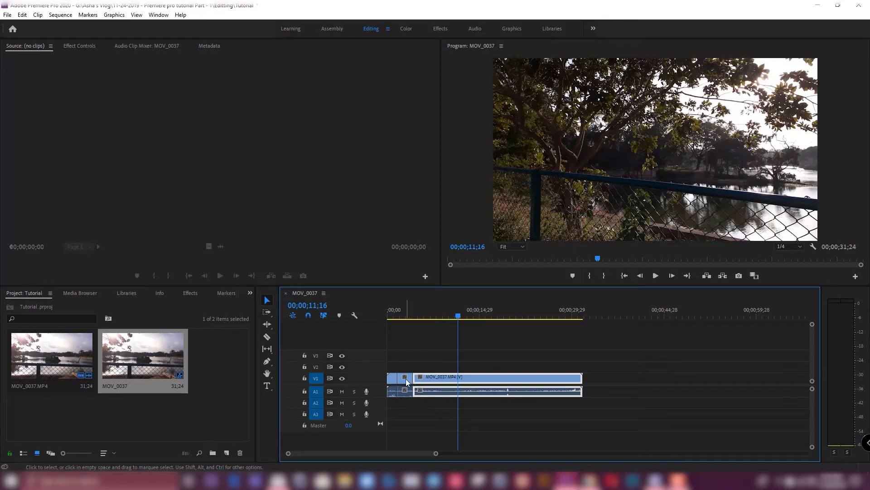
pyautogui.click(392, 378)
pyautogui.click(521, 379)
# Step: Return the playhead to the sequence start and inspect the segments by selecting them together and individually, ending with nothing selected
pyautogui.press('Home')
pyautogui.moveTo(632, 356); pyautogui.dragTo(391, 426)
pyautogui.click(499, 342)
pyautogui.click(492, 377)
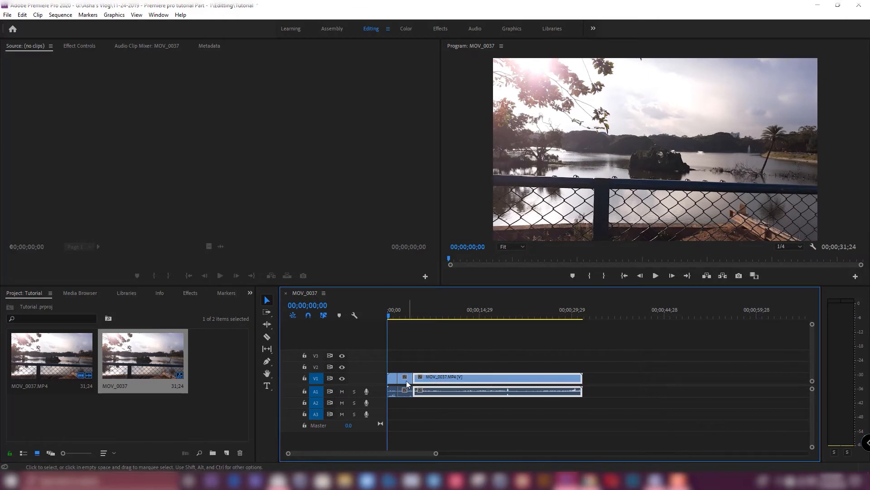
pyautogui.click(405, 380)
pyautogui.click(393, 380)
pyautogui.click(476, 377)
pyautogui.click(605, 351)
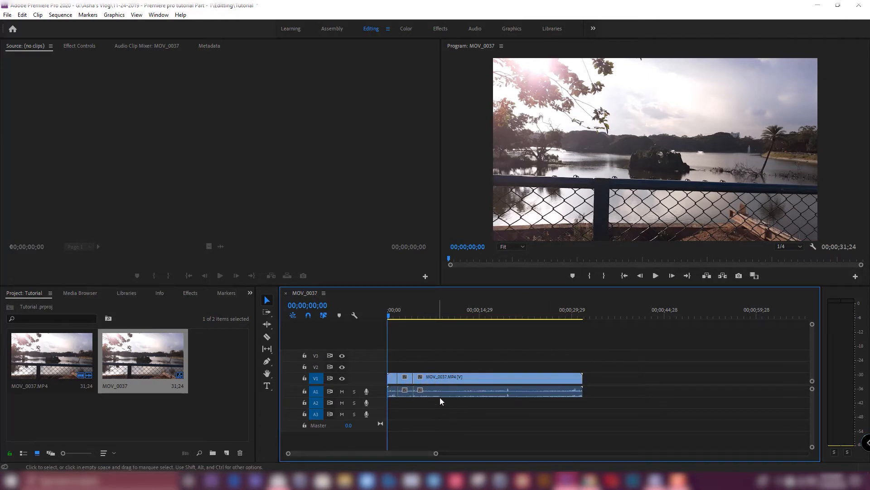
# Step: Remove the last and first MOV_0037 segments and move the remaining middle segment to the start of the sequence
pyautogui.click(480, 378)
pyautogui.press('Delete')
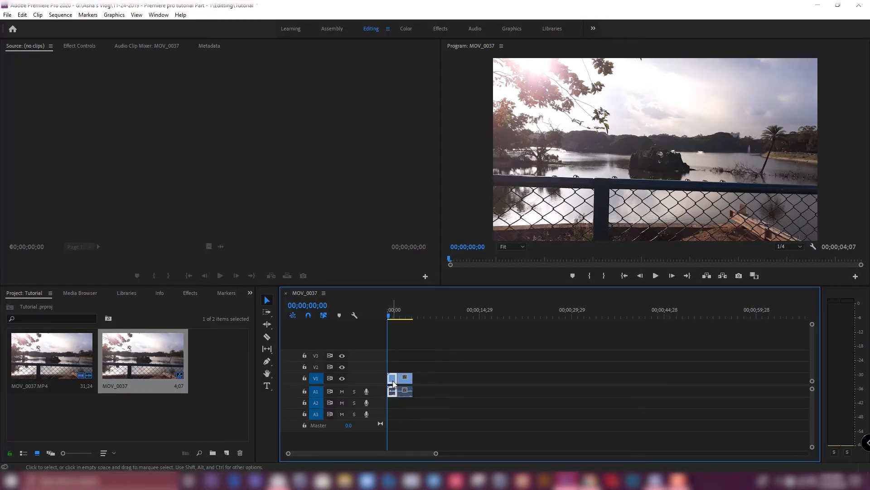
pyautogui.moveTo(388, 379); pyautogui.dragTo(397, 379)
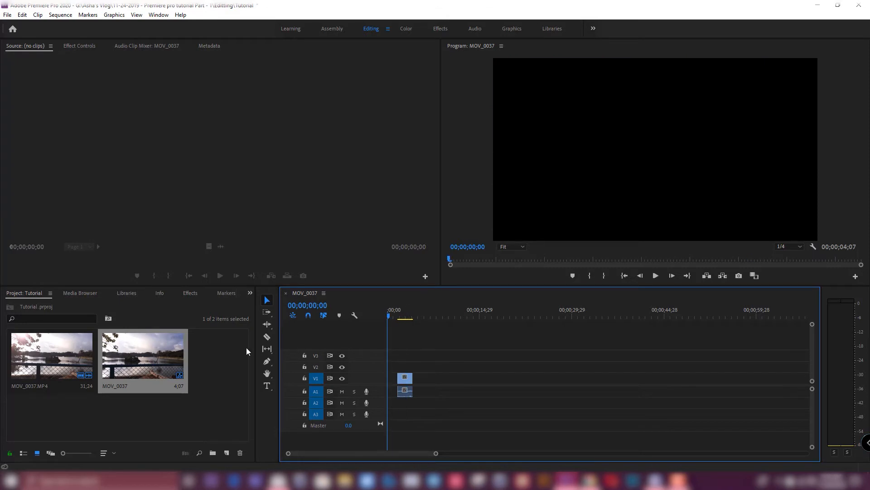
pyautogui.moveTo(408, 384); pyautogui.dragTo(398, 384)
# Step: Play the remaining MOV_0037 segment from the sequence start through to its end
pyautogui.press('space')
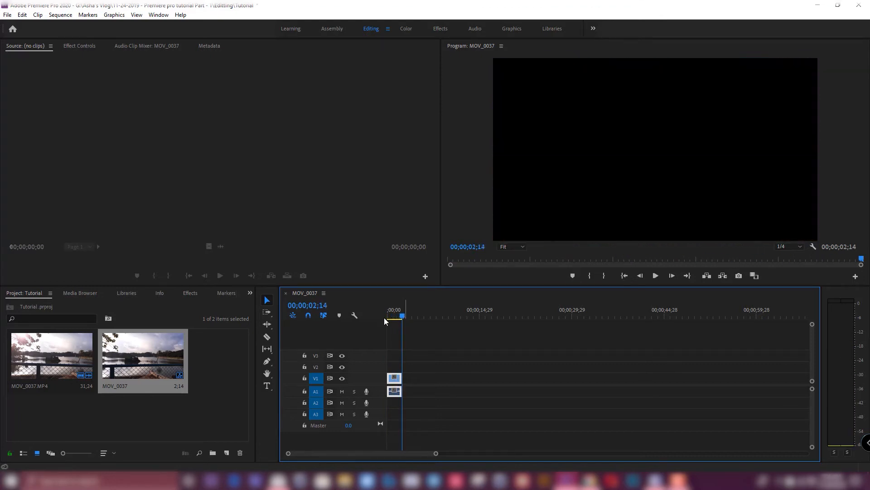
pyautogui.press('Home')
pyautogui.press('space')
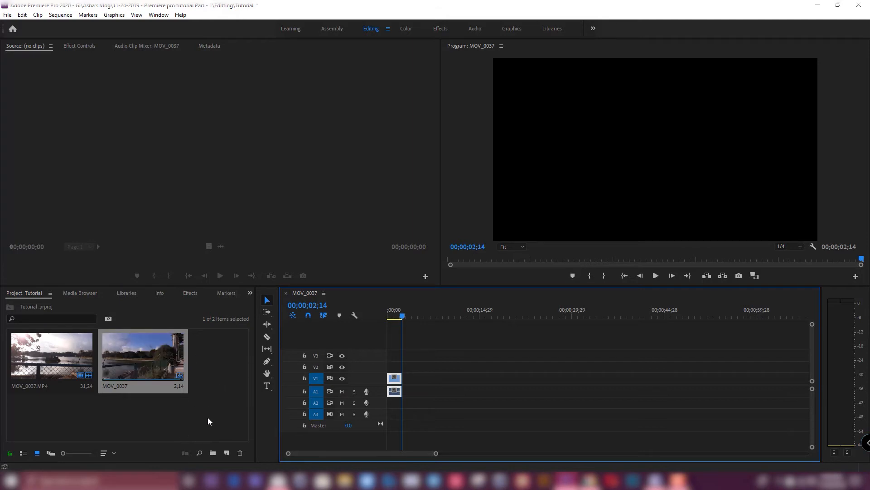
# Step: Import the video clip MOV_0036 from the 100_CINE folder into the project
pyautogui.rightClick(145, 418)
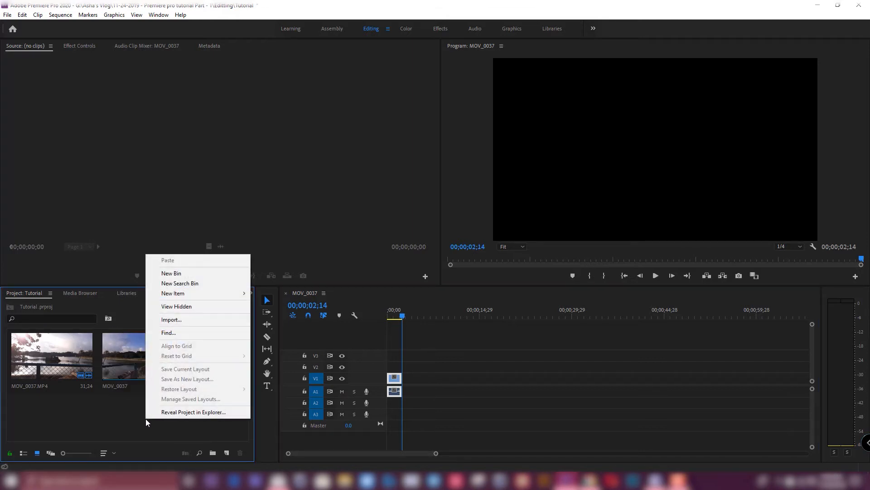
pyautogui.click(181, 320)
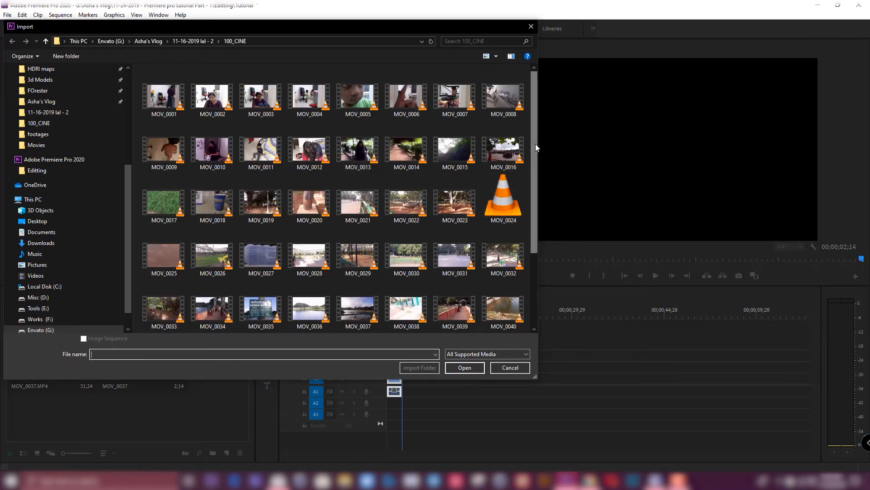
pyautogui.moveTo(535, 143); pyautogui.dragTo(539, 241)
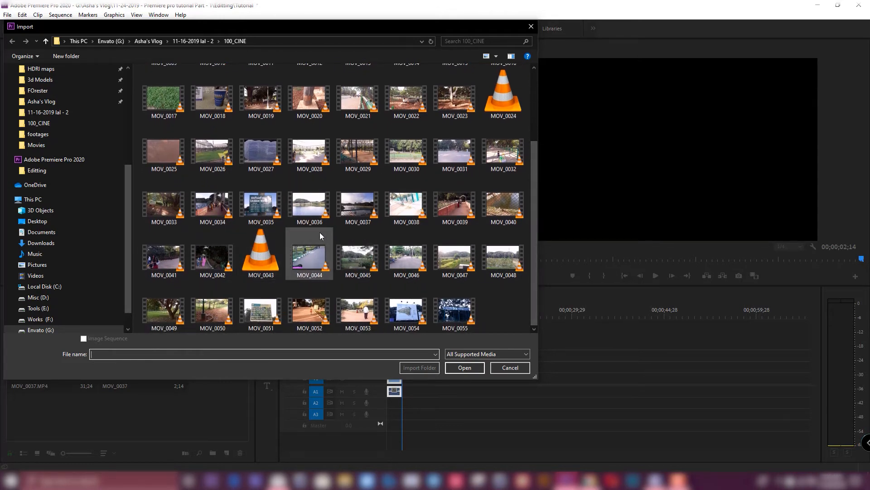
pyautogui.doubleClick(308, 202)
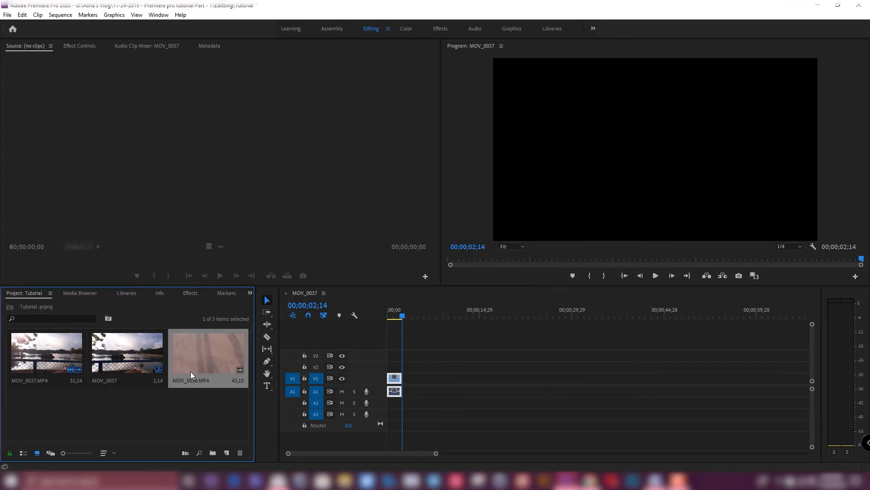
# Step: Open MOV_0036.MP4 in the Source monitor and mark its in point at 00;00;04;10 and out point at 00;00;08;19
pyautogui.doubleClick(212, 358)
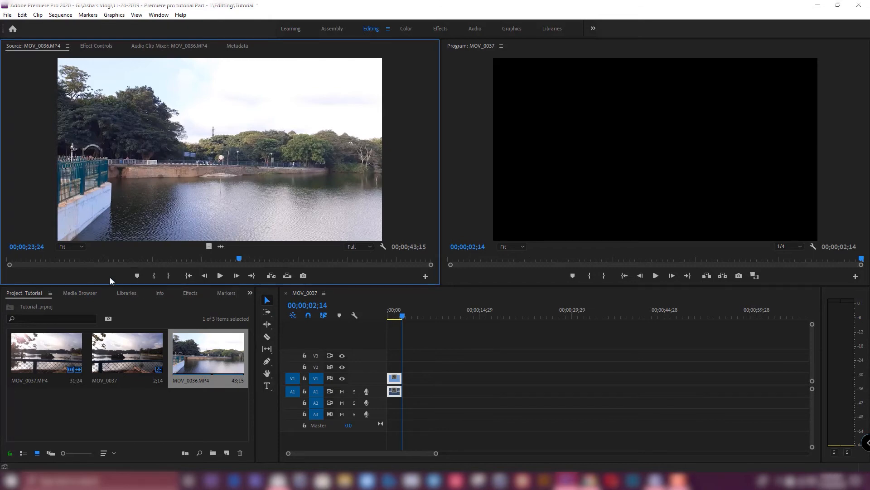
pyautogui.moveTo(61, 260)
pyautogui.mouseDown()
pyautogui.moveTo(10, 264)
pyautogui.moveTo(15, 274)
pyautogui.moveTo(153, 260)
pyautogui.moveTo(290, 267)
pyautogui.moveTo(54, 259)
pyautogui.moveTo(84, 256)
pyautogui.moveTo(55, 262)
pyautogui.moveTo(84, 259)
pyautogui.moveTo(67, 266)
pyautogui.mouseUp()
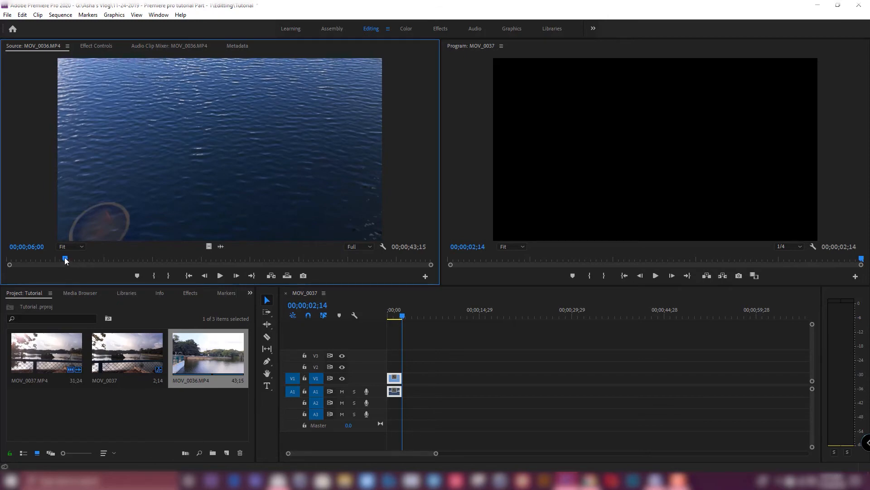
pyautogui.moveTo(65, 260); pyautogui.dragTo(48, 267)
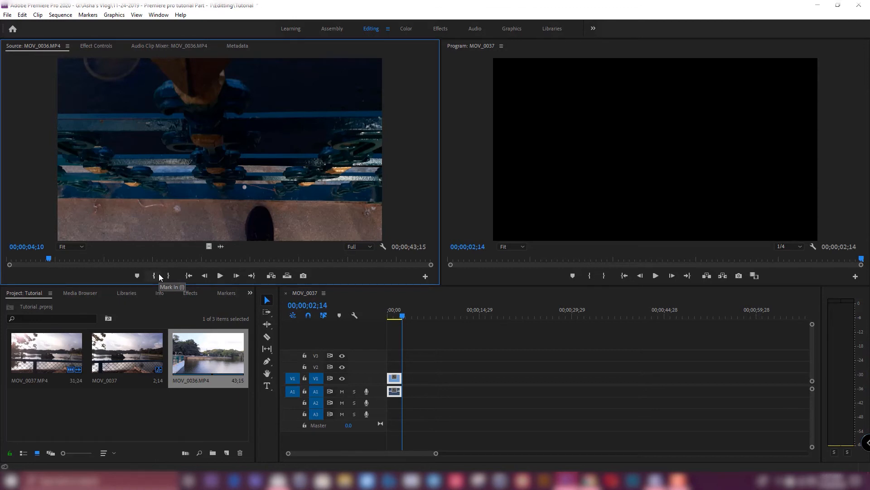
pyautogui.click(159, 277)
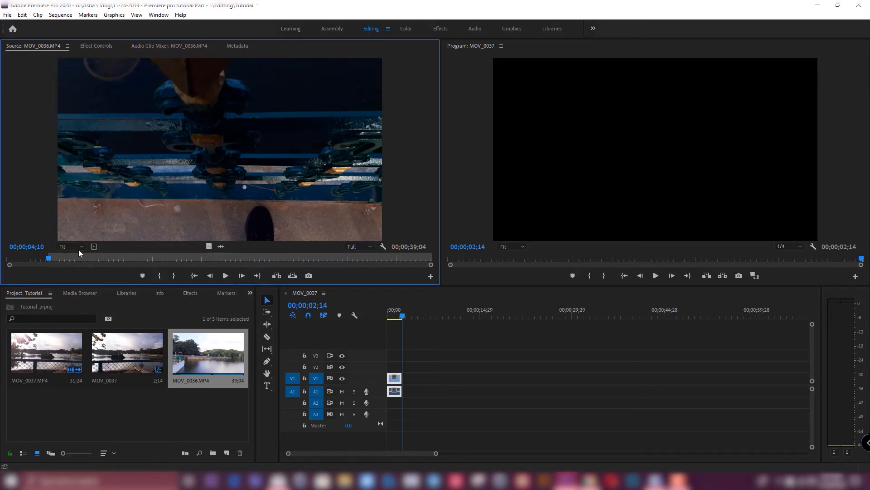
pyautogui.moveTo(51, 257); pyautogui.dragTo(92, 258)
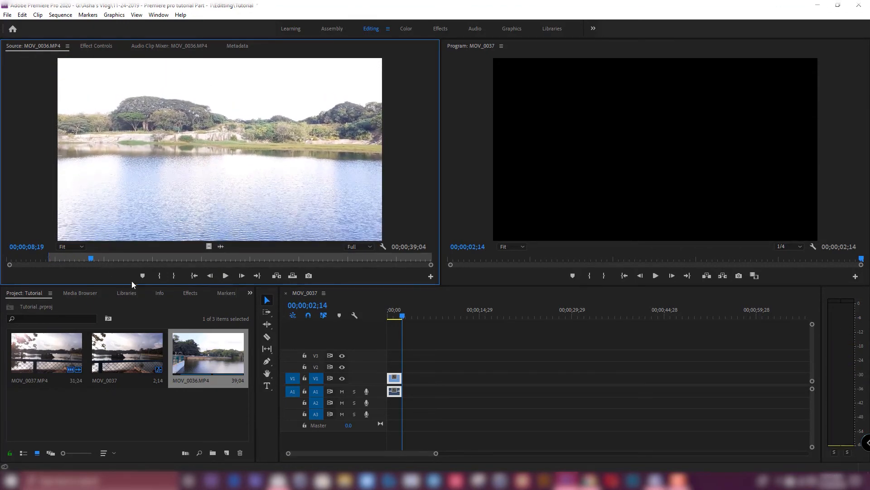
pyautogui.click(174, 275)
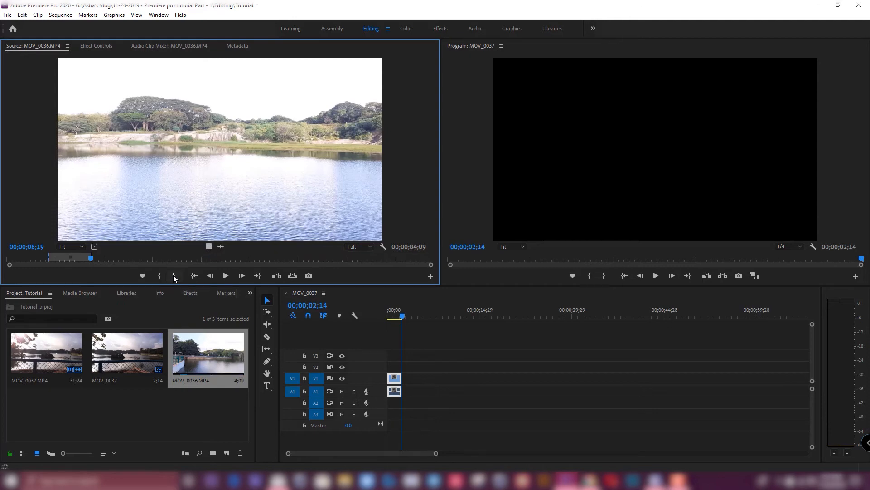
# Step: Scrub through the marked MOV_0036 range and place it on V1 and A1 directly after the MOV_0037 segment
pyautogui.moveTo(96, 264)
pyautogui.mouseDown()
pyautogui.moveTo(86, 257)
pyautogui.moveTo(53, 263)
pyautogui.moveTo(81, 262)
pyautogui.mouseUp()
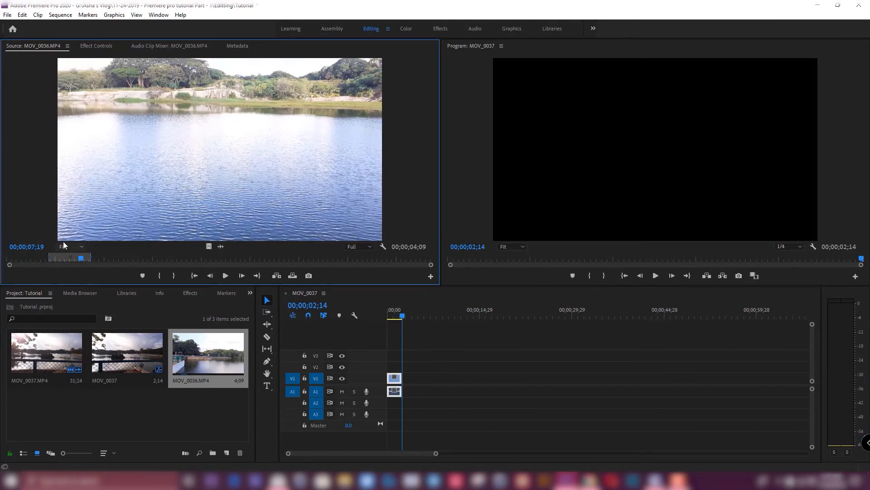
pyautogui.moveTo(80, 257); pyautogui.dragTo(75, 258)
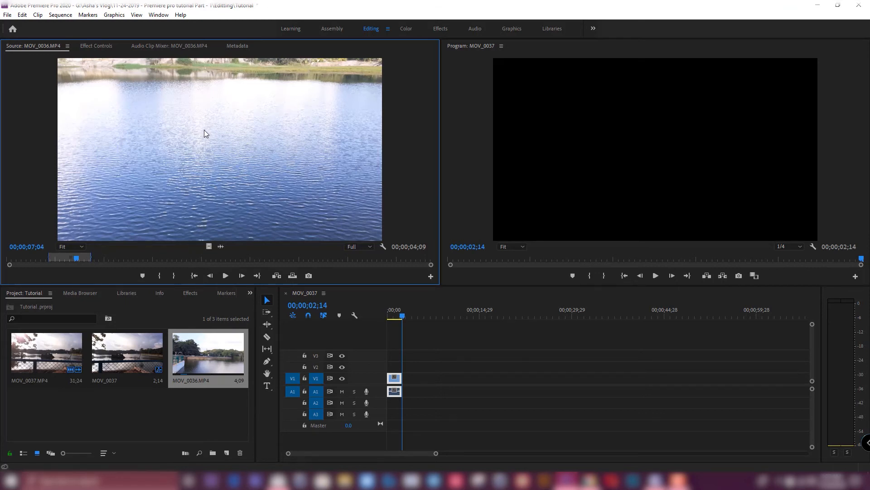
pyautogui.moveTo(327, 263); pyautogui.dragTo(405, 391)
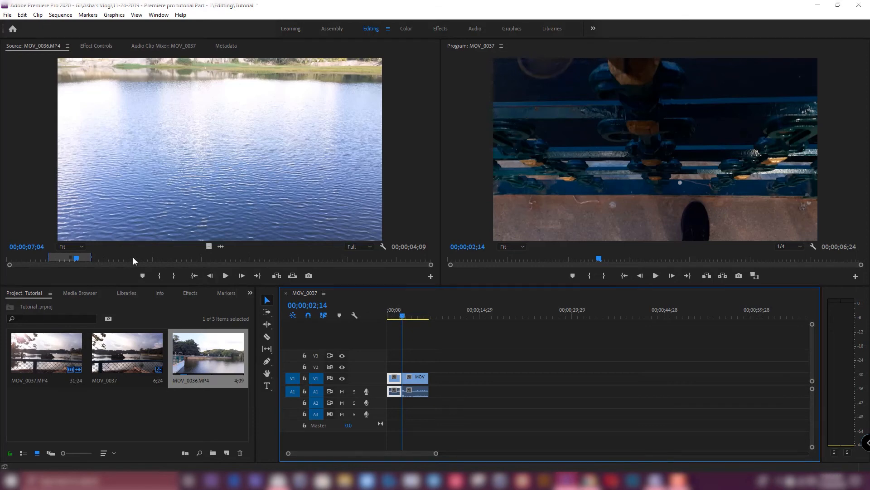
# Step: Play the sequence from its start through the MOV_0037 and MOV_0036 segments
pyautogui.moveTo(148, 257); pyautogui.dragTo(101, 266)
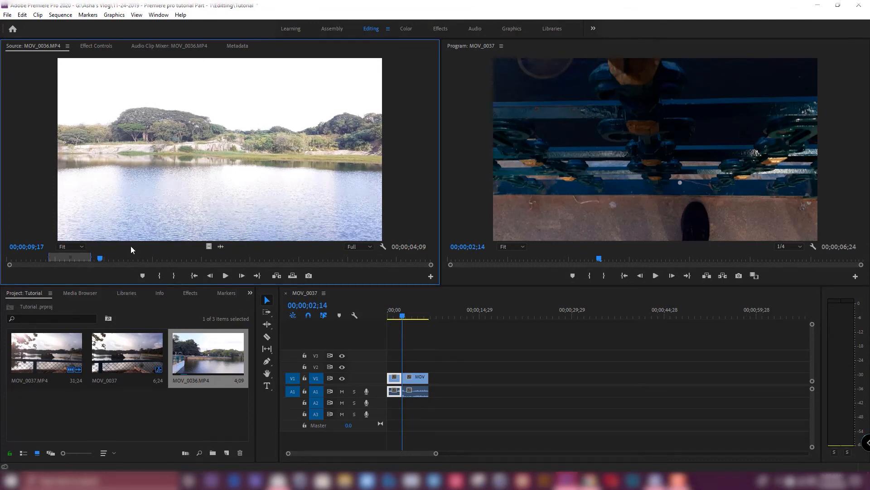
pyautogui.click(408, 317)
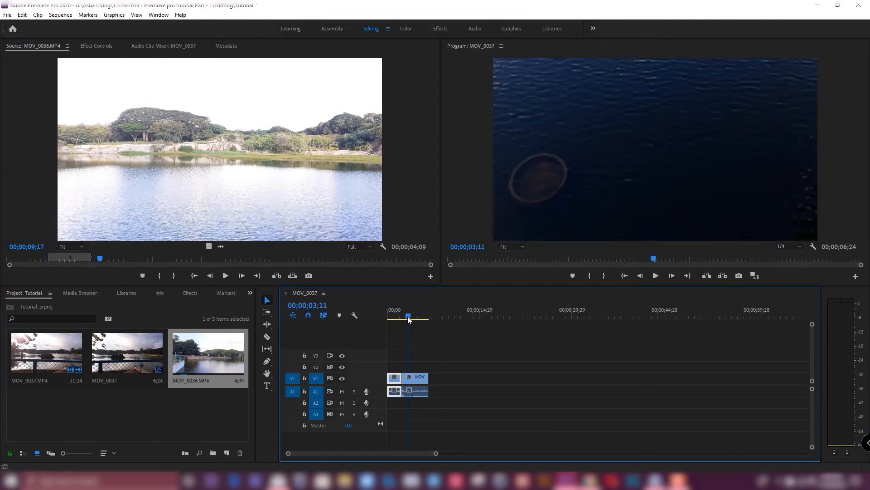
pyautogui.moveTo(409, 319); pyautogui.dragTo(380, 368)
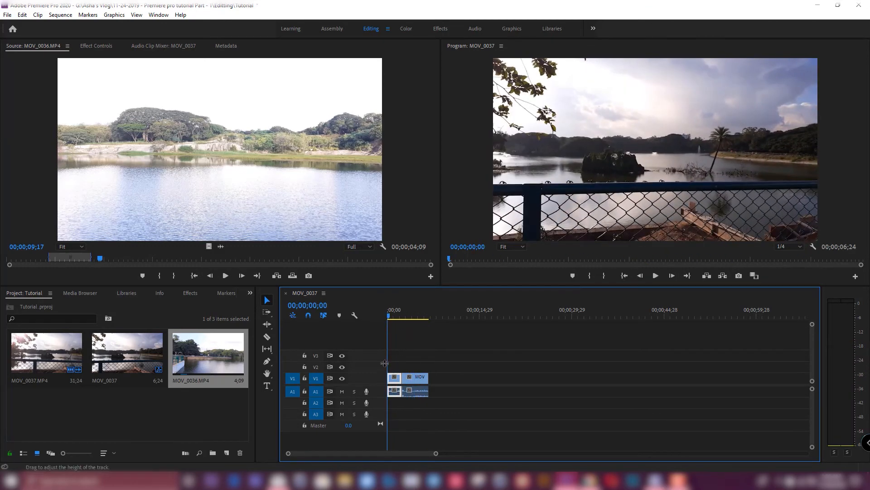
pyautogui.press('space')
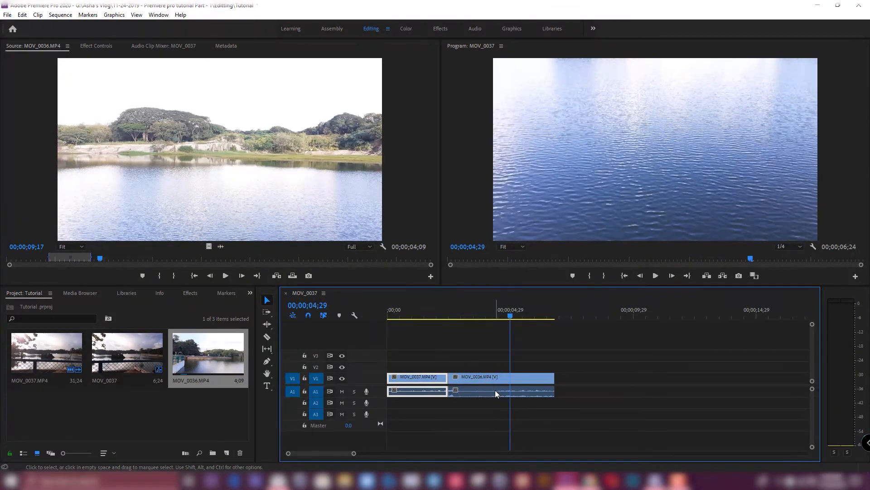
pyautogui.click(439, 337)
pyautogui.press('space')
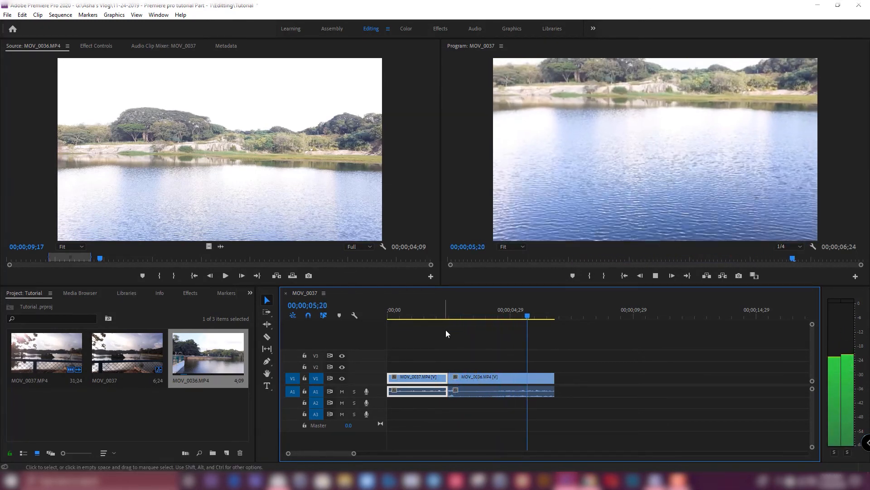
pyautogui.press('space')
# Step: Review the cut between the MOV_0037 and MOV_0036 segments by replaying and scrubbing across it several times
pyautogui.moveTo(534, 315); pyautogui.dragTo(467, 319)
pyautogui.click(422, 337)
pyautogui.press('space')
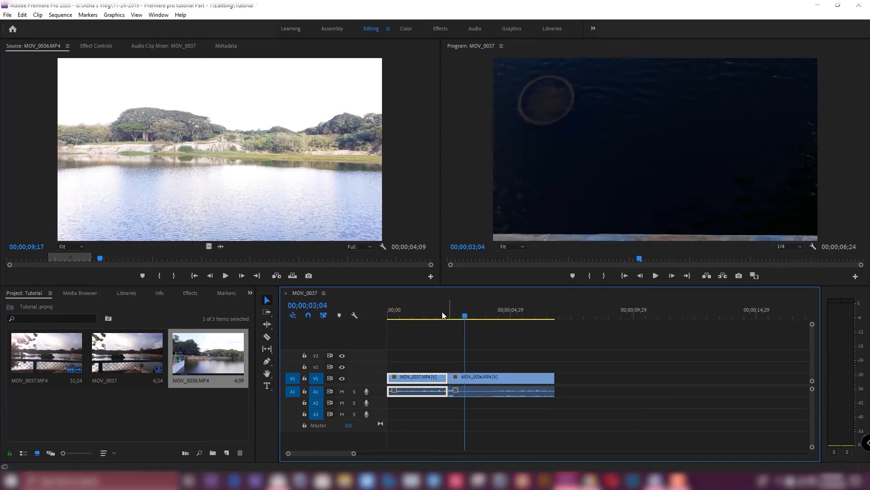
pyautogui.click(434, 310)
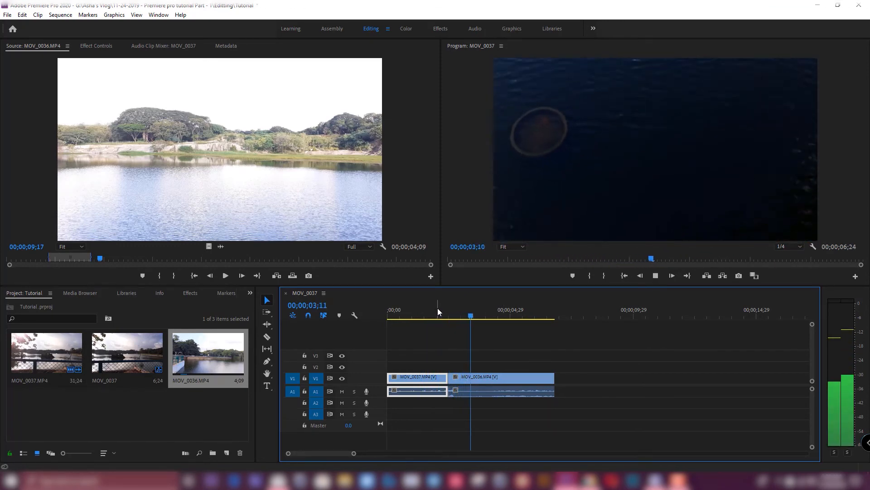
pyautogui.press('space')
pyautogui.moveTo(477, 315); pyautogui.dragTo(436, 312)
pyautogui.press('space')
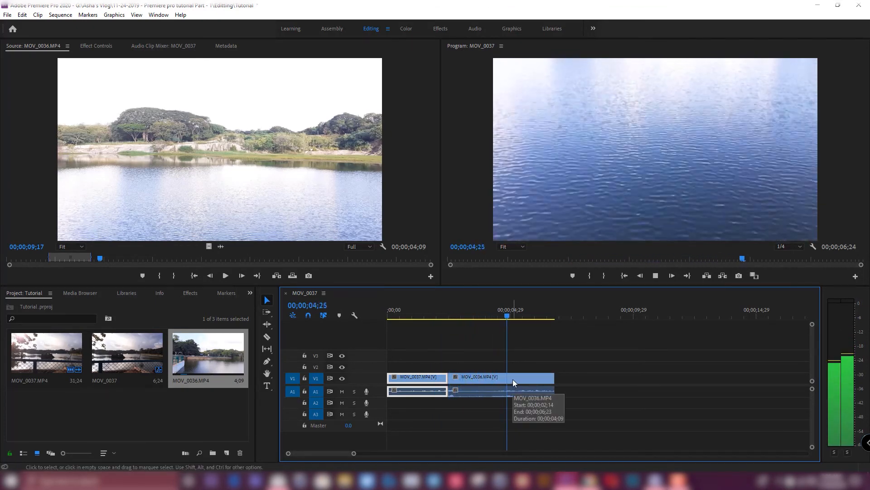
pyautogui.press('space')
pyautogui.click(439, 317)
pyautogui.press('space')
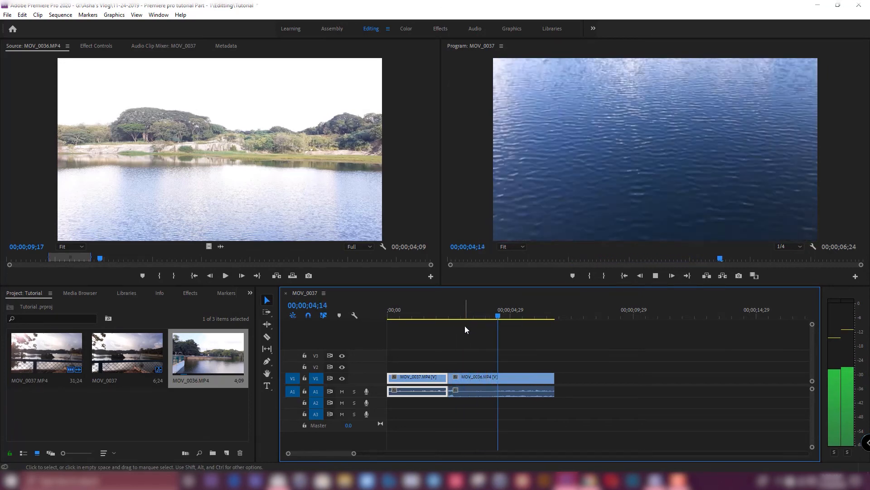
pyautogui.press('space')
pyautogui.moveTo(430, 309); pyautogui.dragTo(454, 360)
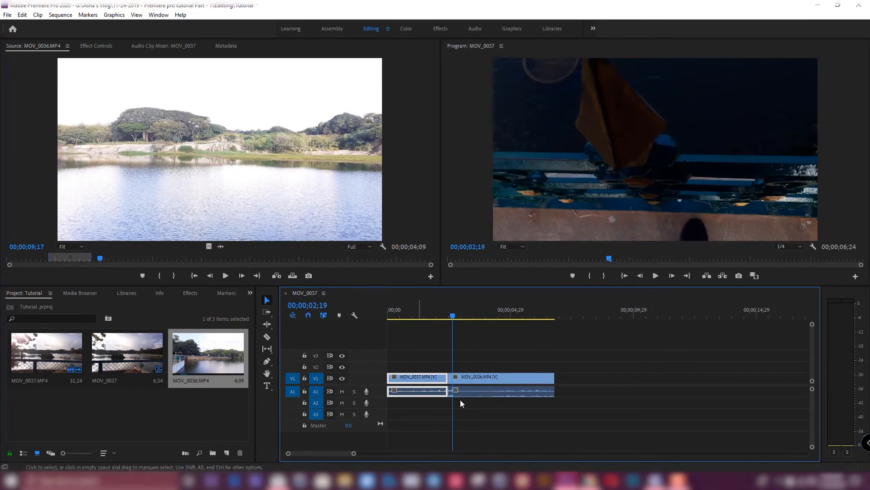
pyautogui.moveTo(462, 315); pyautogui.dragTo(441, 331)
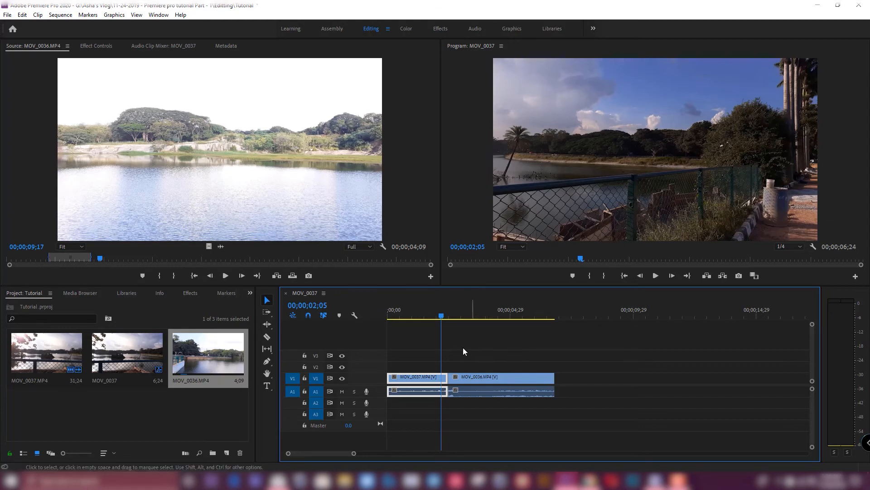
# Step: Increase the height of audio track A1 so the waveforms of both segments can be read
pyautogui.click(490, 376)
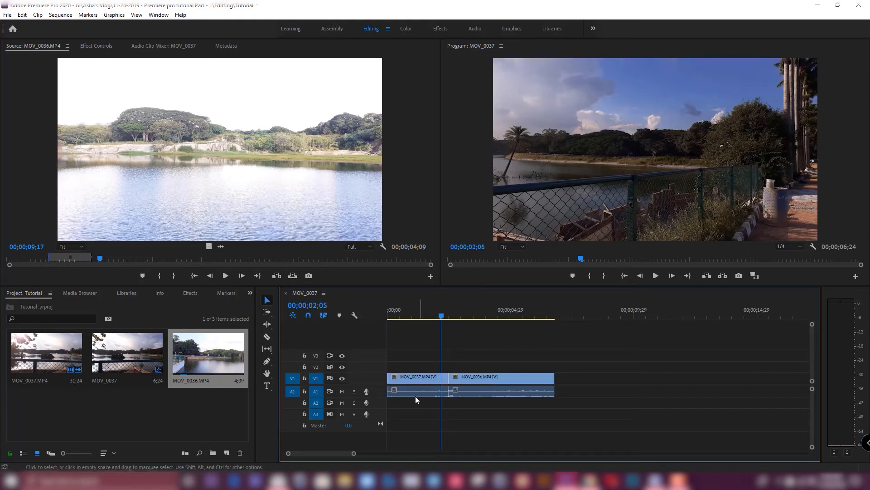
pyautogui.click(518, 375)
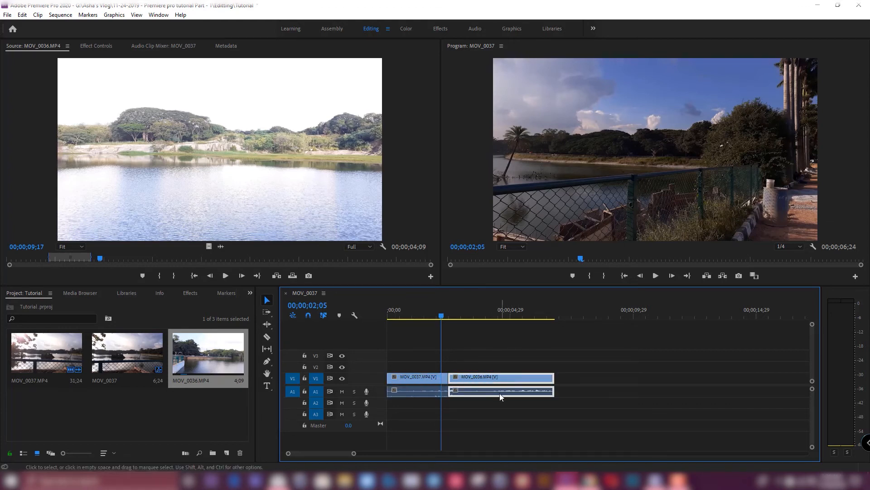
pyautogui.click(405, 404)
pyautogui.click(407, 378)
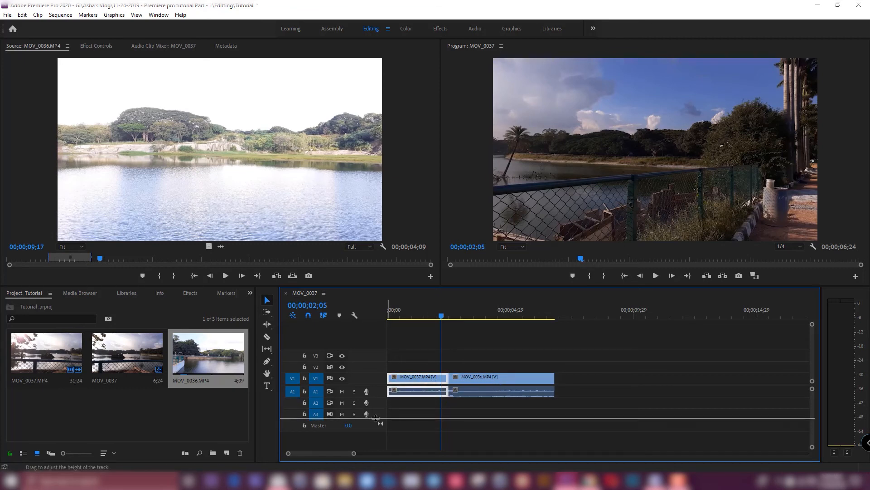
pyautogui.moveTo(376, 396); pyautogui.dragTo(376, 418)
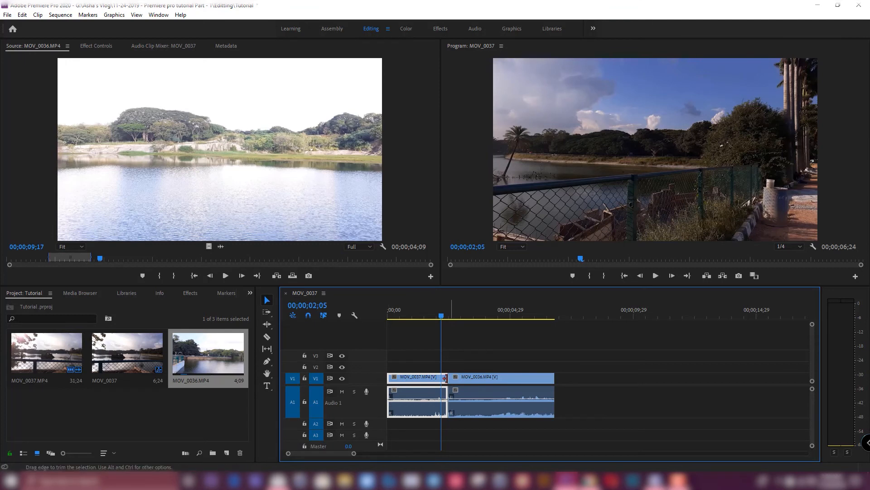
# Step: Examine the linked video and audio of the MOV_0037 and MOV_0036 segments by selecting each in turn
pyautogui.click(489, 369)
pyautogui.click(481, 375)
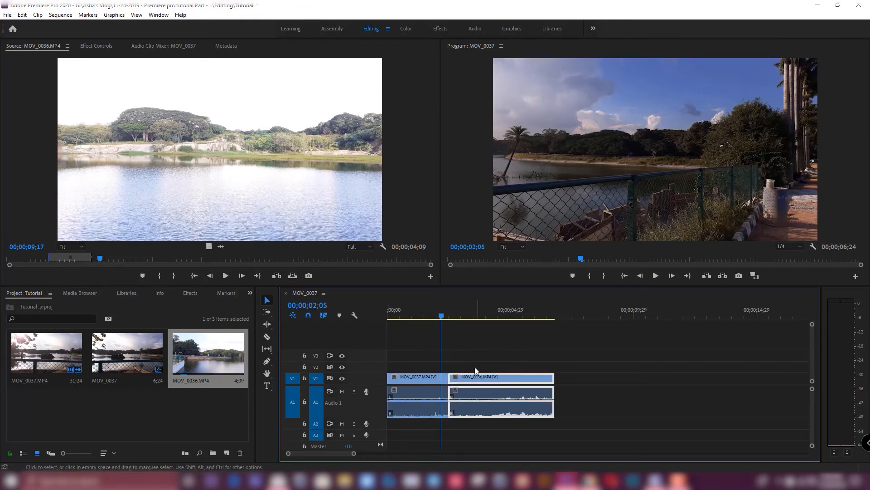
pyautogui.click(412, 390)
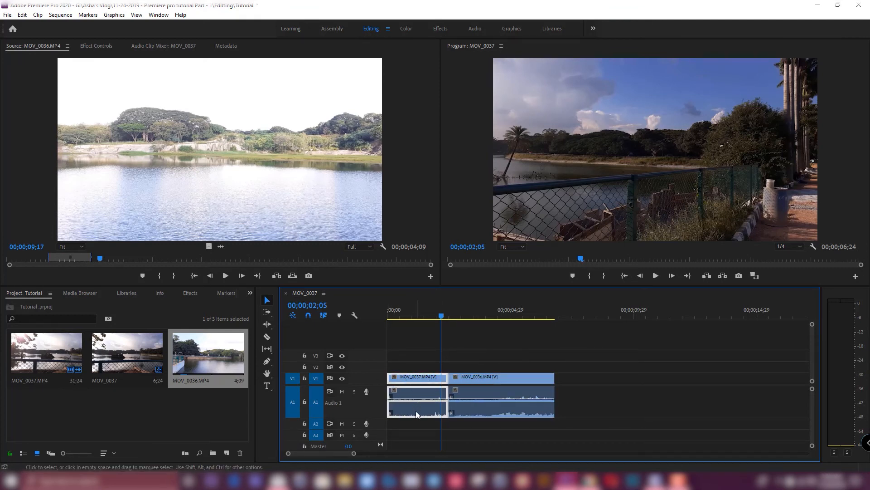
pyautogui.click(609, 379)
pyautogui.click(483, 389)
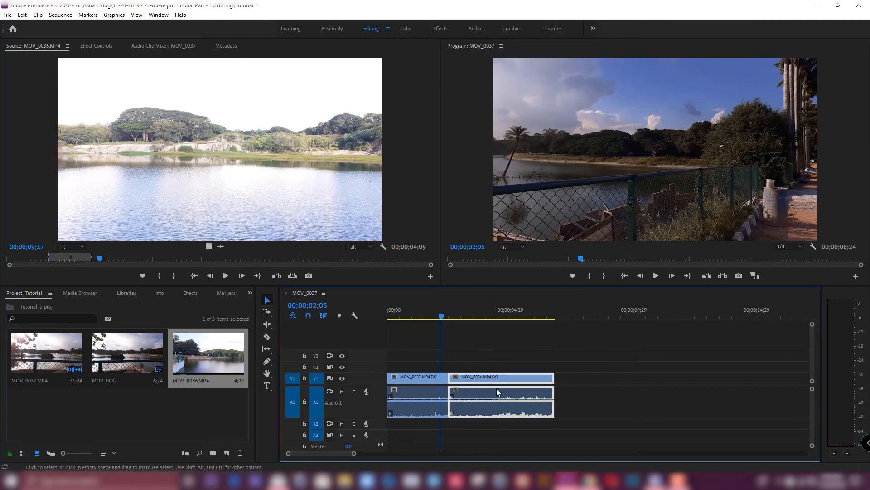
pyautogui.click(621, 400)
pyautogui.click(514, 416)
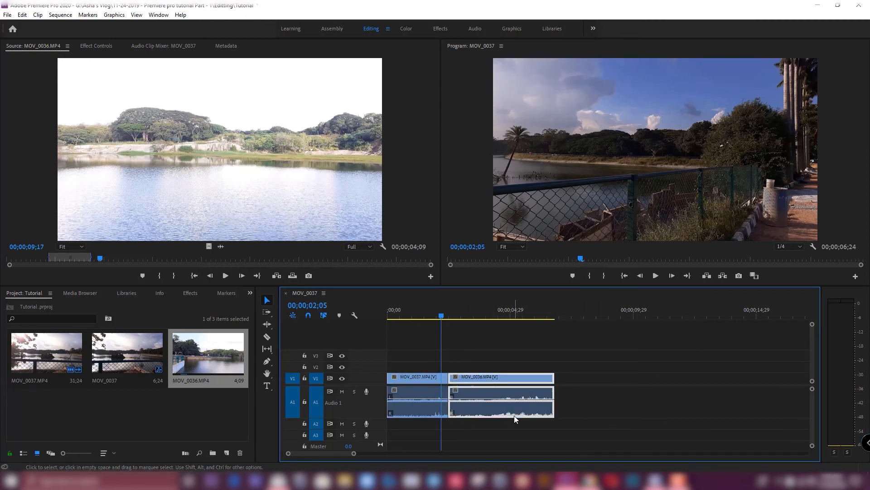
pyautogui.click(437, 409)
pyautogui.click(482, 413)
pyautogui.click(597, 339)
pyautogui.click(533, 315)
pyautogui.click(533, 316)
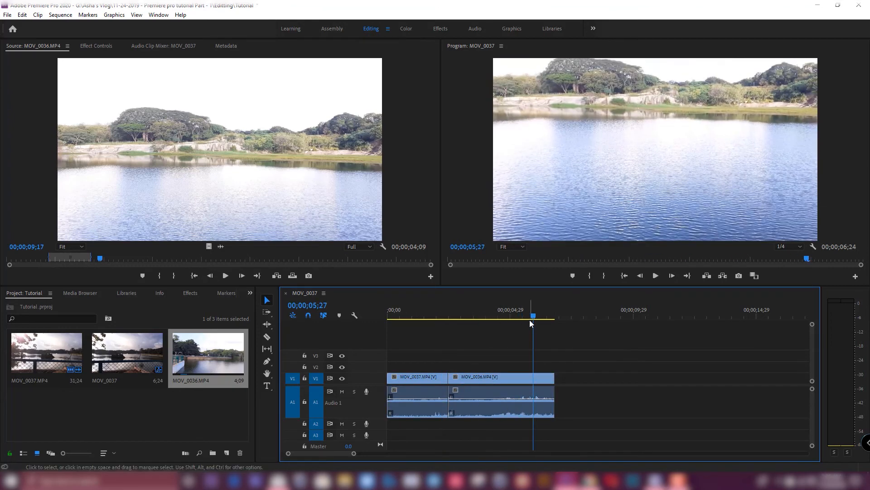
# Step: Place only the video of the marked MOV_0036 range on V1 a short gap after the existing segments and play it
pyautogui.click(215, 176)
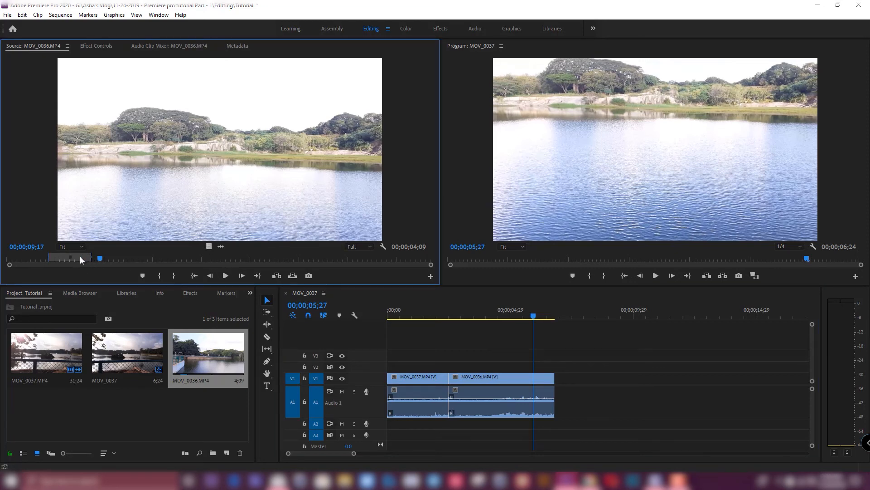
pyautogui.click(65, 262)
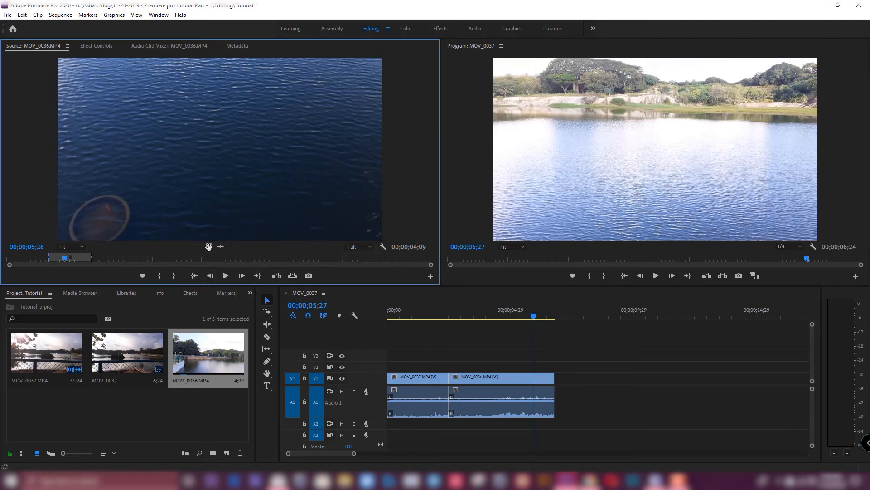
pyautogui.moveTo(208, 247); pyautogui.dragTo(576, 380)
pyautogui.click(591, 314)
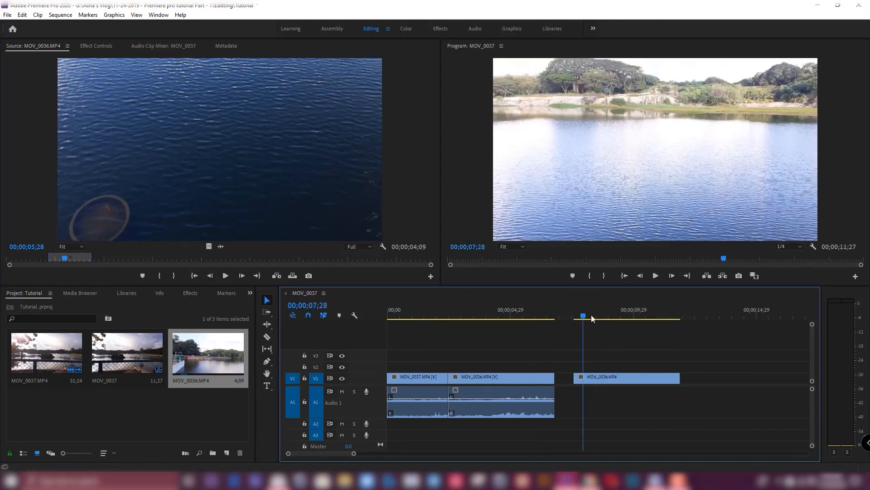
pyautogui.press('space')
pyautogui.press('space')
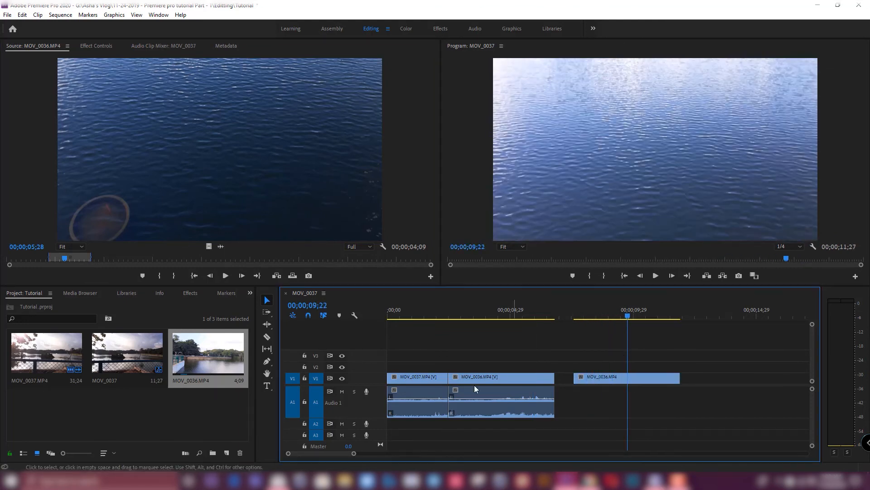
# Step: Place only the audio of the marked MOV_0036 range on A1, starting where the video-only clip ends
pyautogui.click(192, 155)
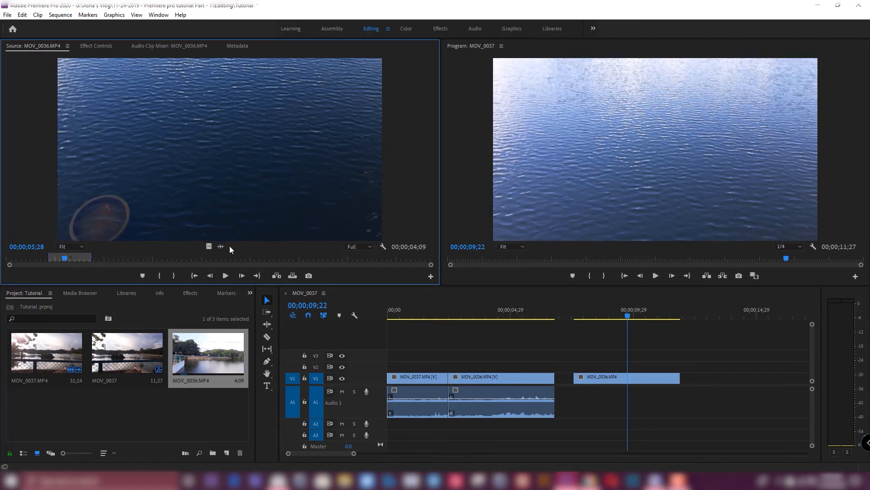
pyautogui.moveTo(221, 247); pyautogui.dragTo(682, 409)
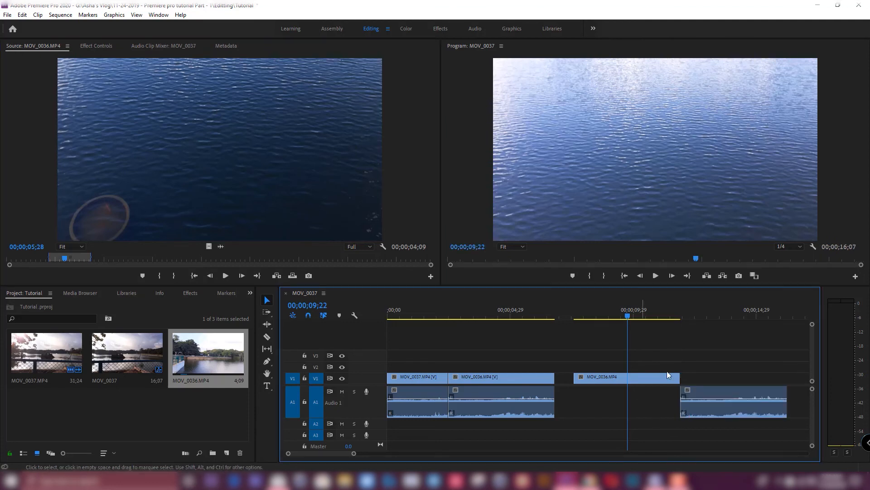
pyautogui.click(702, 313)
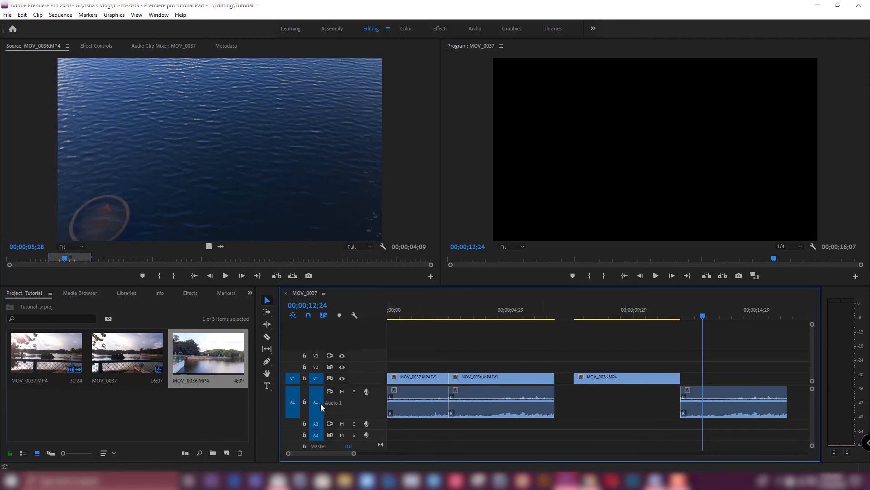
# Step: Play part of the video-only MOV_0036 clip and delete the separate audio-only clip from A1
pyautogui.click(516, 400)
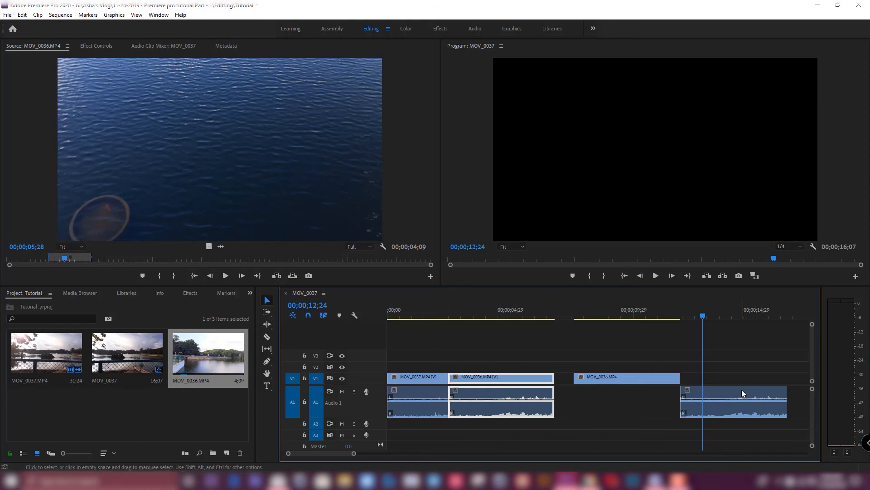
pyautogui.click(725, 391)
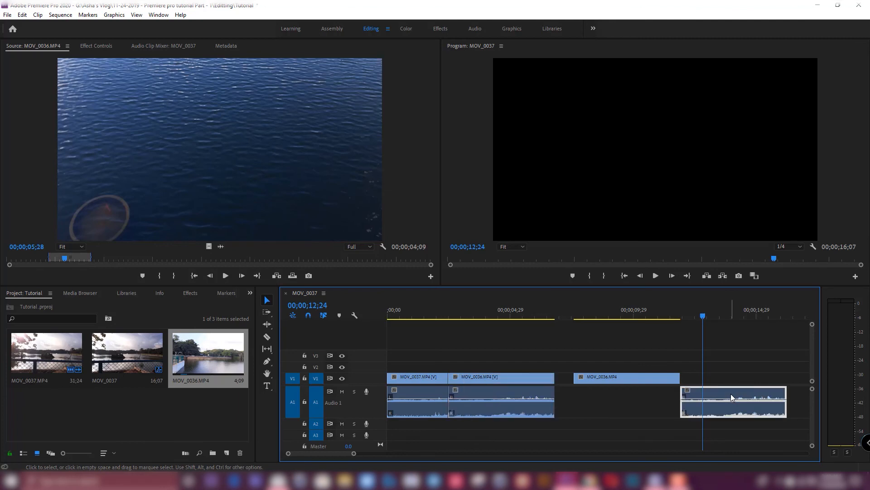
pyautogui.click(599, 315)
pyautogui.moveTo(741, 400)
pyautogui.mouseDown()
pyautogui.moveTo(636, 398)
pyautogui.moveTo(730, 395)
pyautogui.mouseUp()
pyautogui.press('space')
pyautogui.press('space')
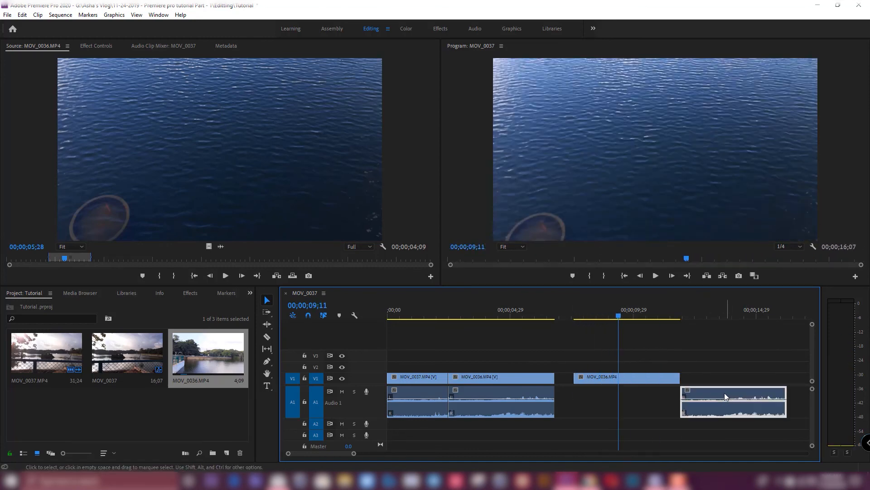
pyautogui.press('Delete')
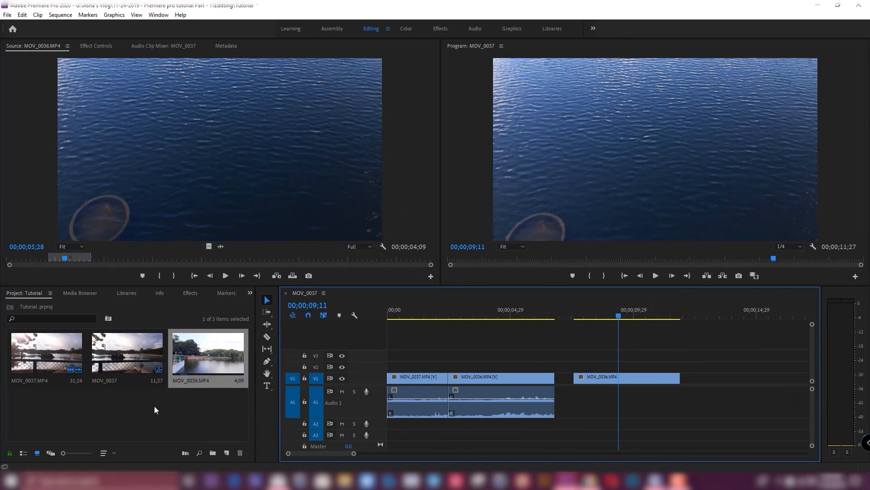
# Step: Place the marked MOV_0036 audio on A1 beneath the video-only clip and move both to adjoin the preceding MOV_0036 segment
pyautogui.click(603, 378)
pyautogui.click(624, 314)
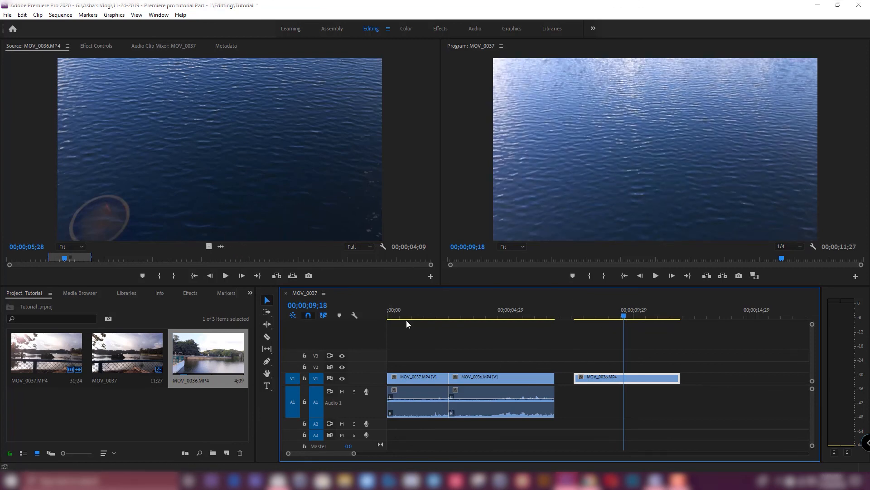
pyautogui.click(496, 390)
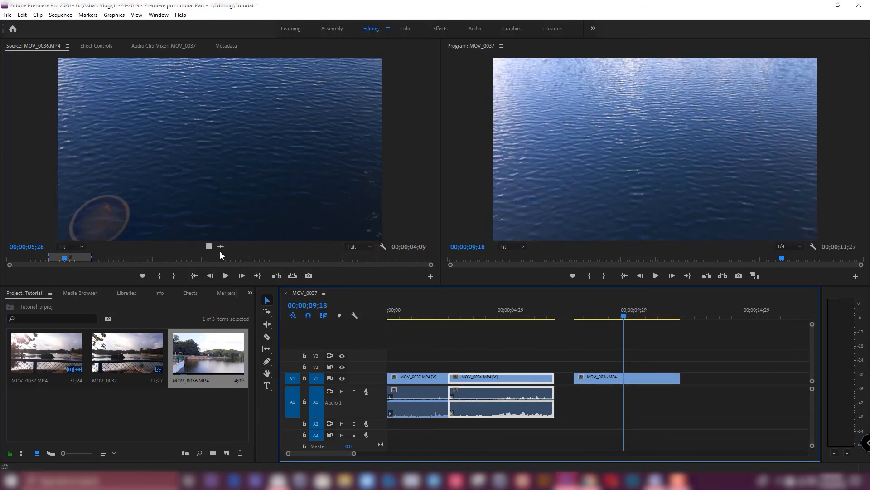
pyautogui.moveTo(221, 246); pyautogui.dragTo(572, 413)
pyautogui.moveTo(595, 315); pyautogui.dragTo(699, 402)
pyautogui.moveTo(607, 384); pyautogui.dragTo(588, 389)
# Step: Play the sequence from 00;00;05;21 across the join into the last MOV_0036 clip
pyautogui.click(528, 315)
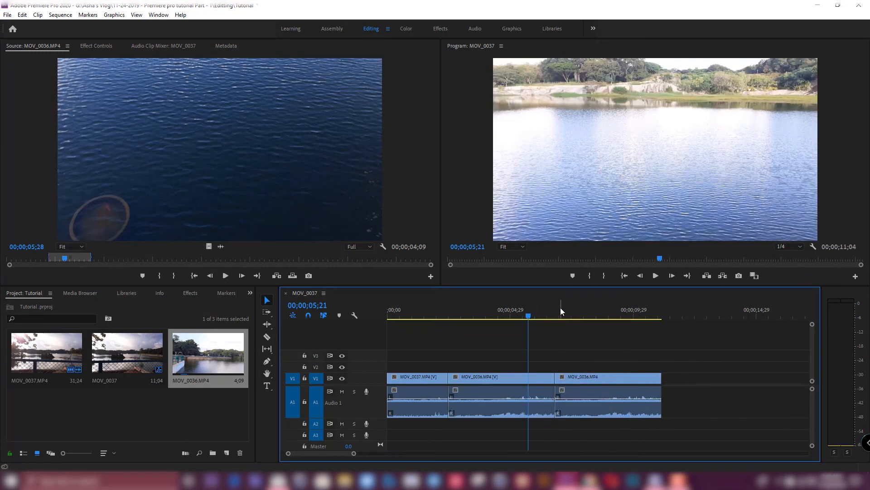
pyautogui.press('space')
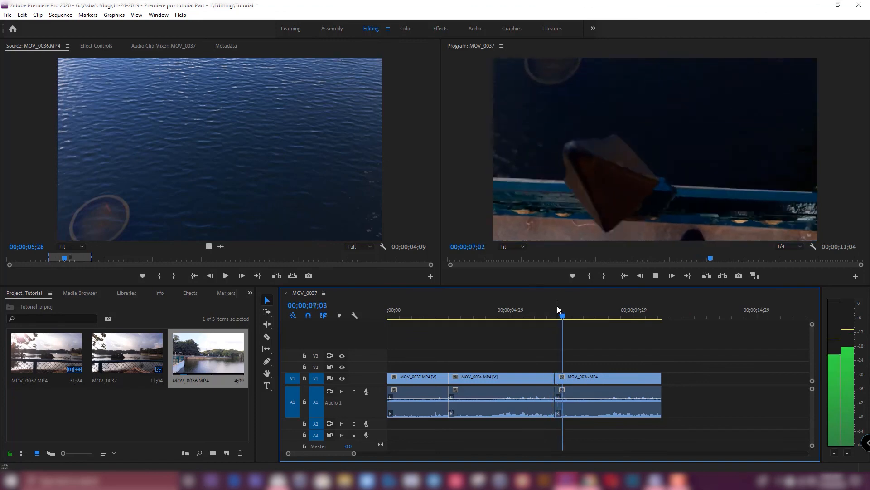
pyautogui.click(523, 304)
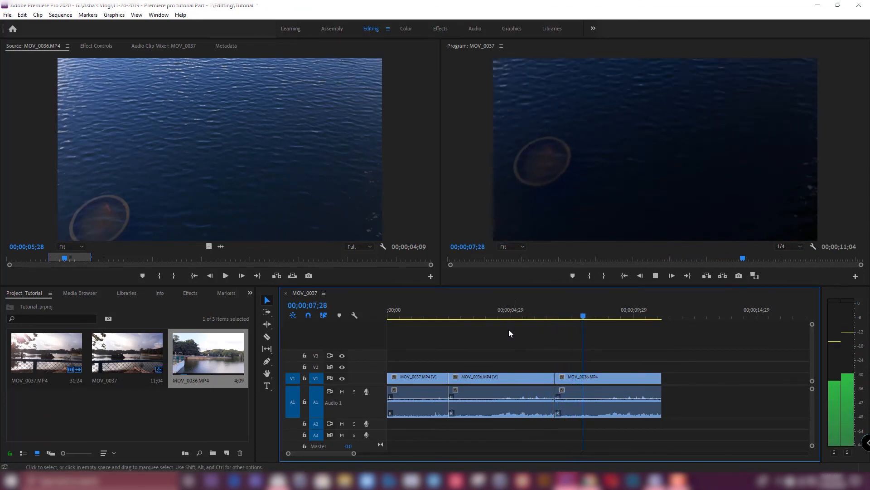
pyautogui.press('space')
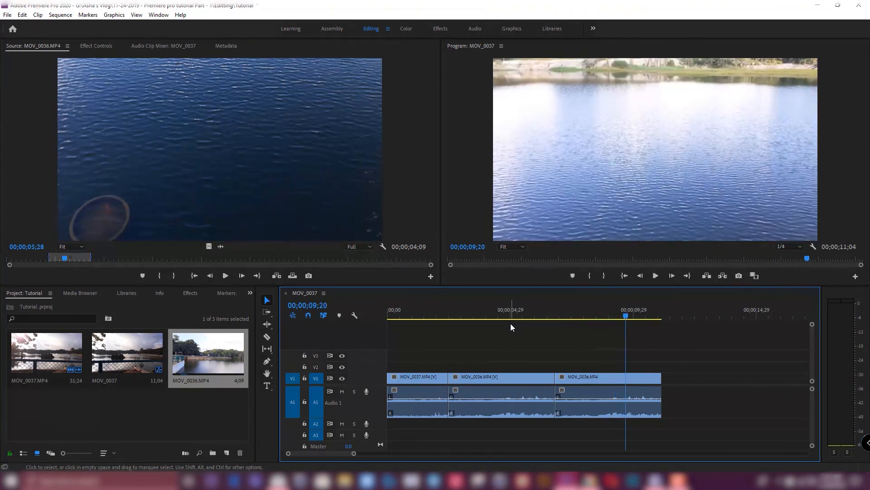